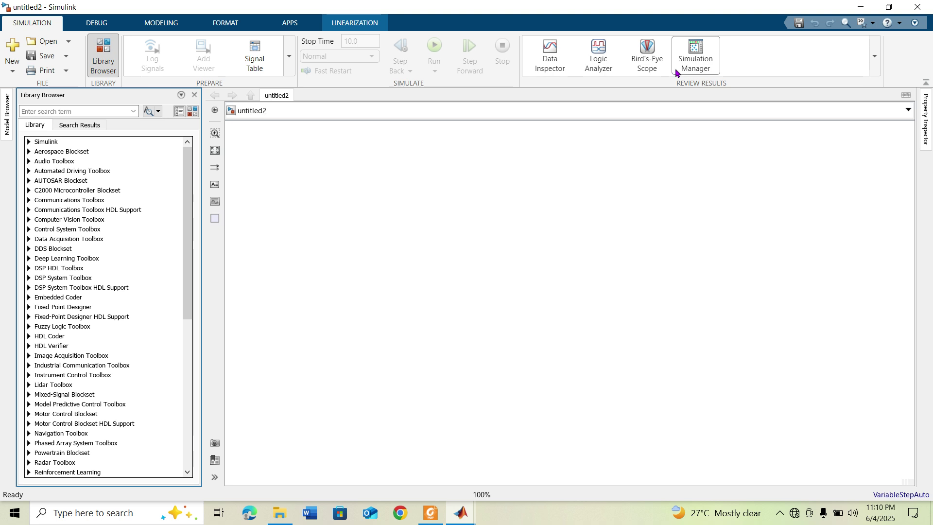
- Drag a Signal Editor block from the Library Browser's Simulink > Sources onto the untitled2 canvas
click(194, 112)
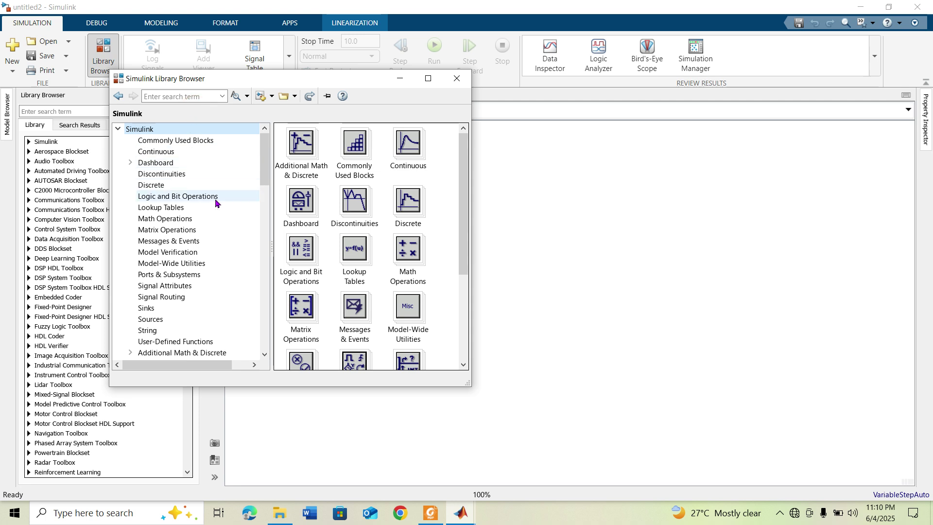
scroll(215, 204, down, 3)
scroll(215, 205, down, 1)
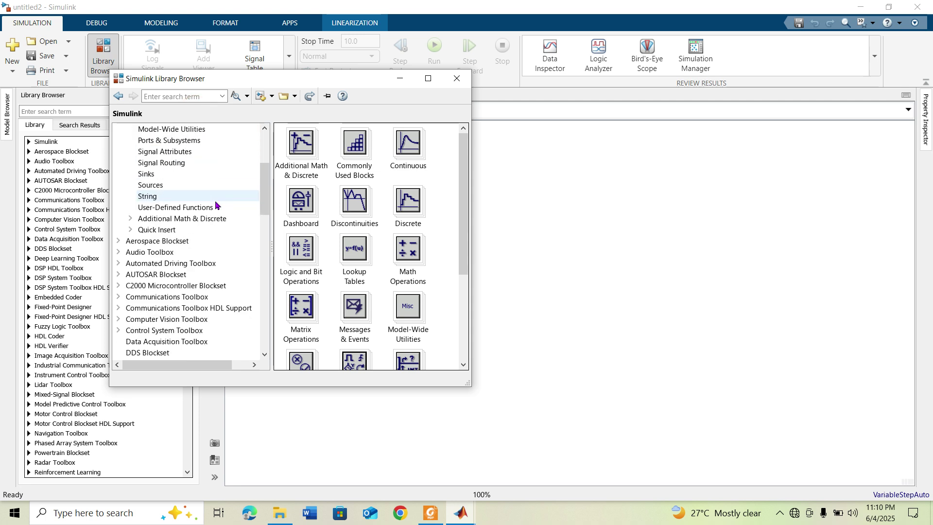
click(164, 186)
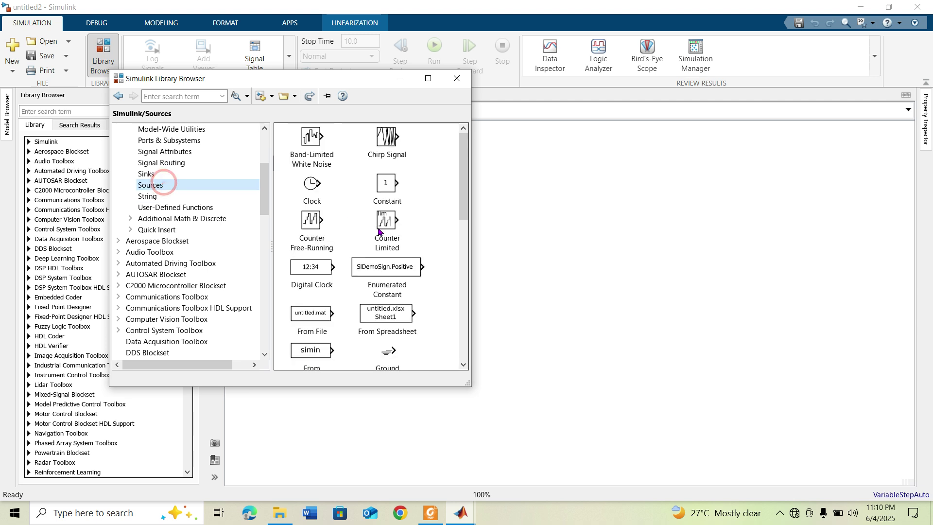
scroll(381, 233, down, 2)
scroll(383, 238, down, 5)
drag(377, 256, 433, 229)
- Enlarge the Signal Editor block and move it up-left on the canvas
click(419, 248)
click(417, 228)
double_click(422, 230)
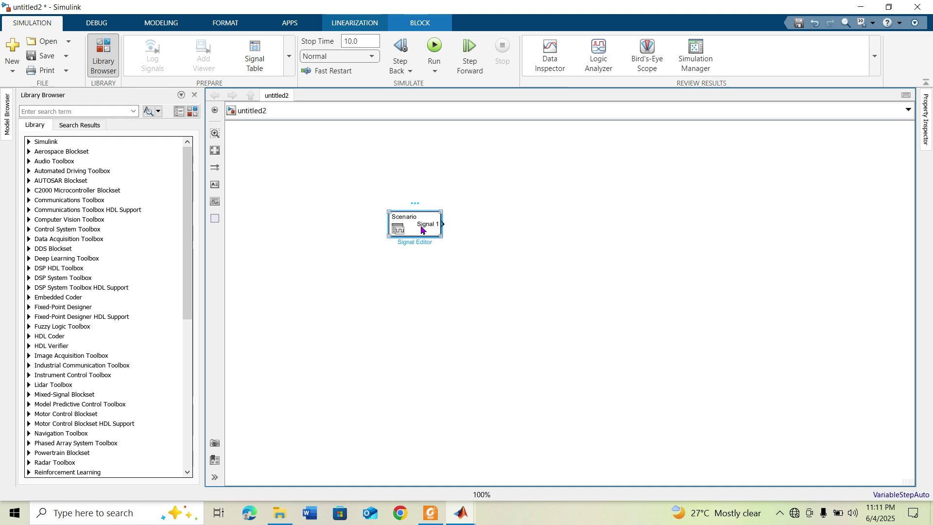
mouse_move(440, 235)
mouse_down()
mouse_move(473, 273)
mouse_move(427, 232)
mouse_up()
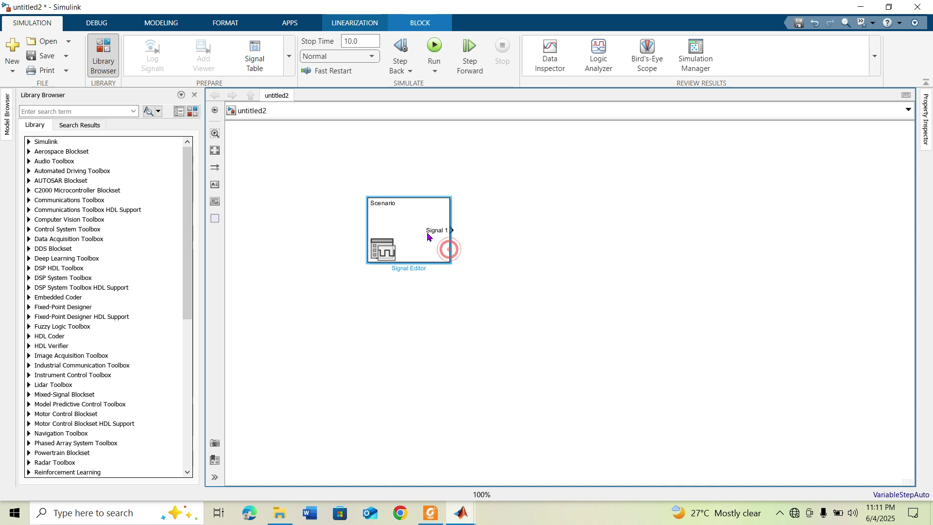
- Launch the Signal Editor app from the block's Block Parameters dialog
double_click(428, 236)
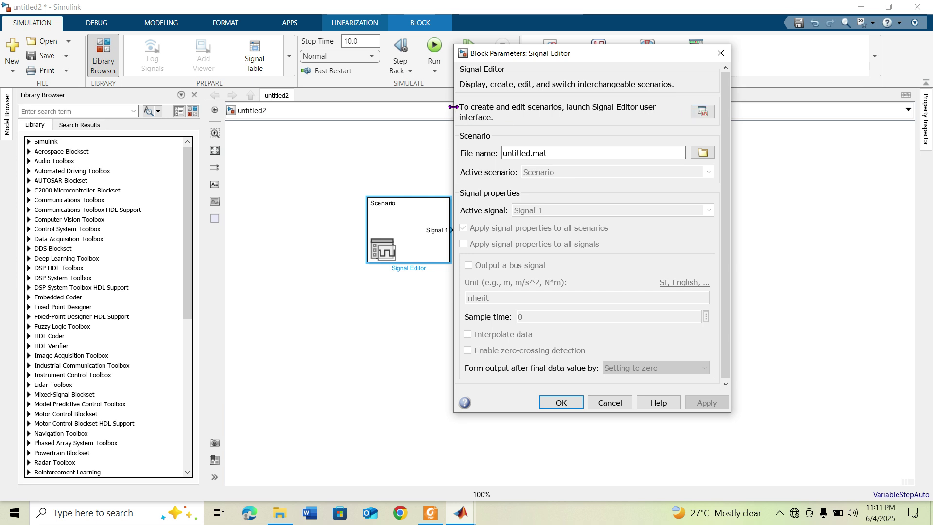
drag(462, 113, 573, 120)
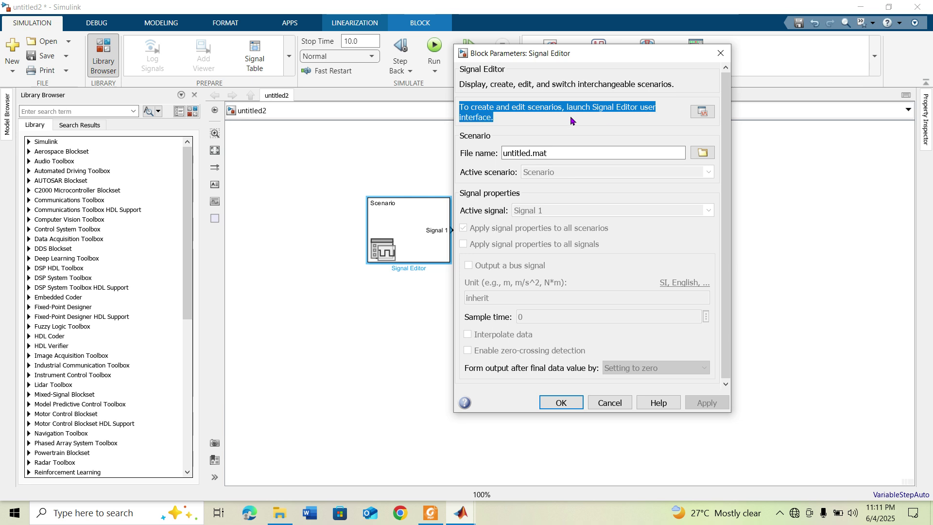
click(572, 119)
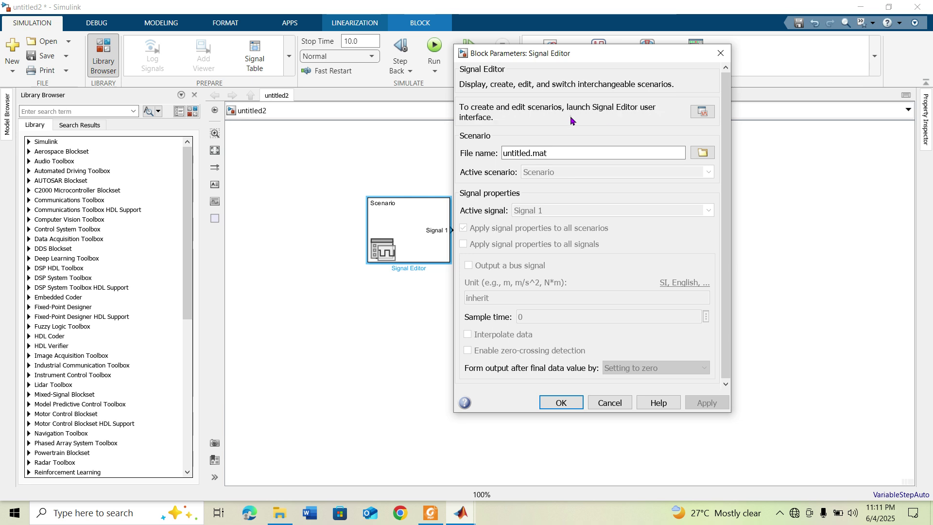
click(707, 113)
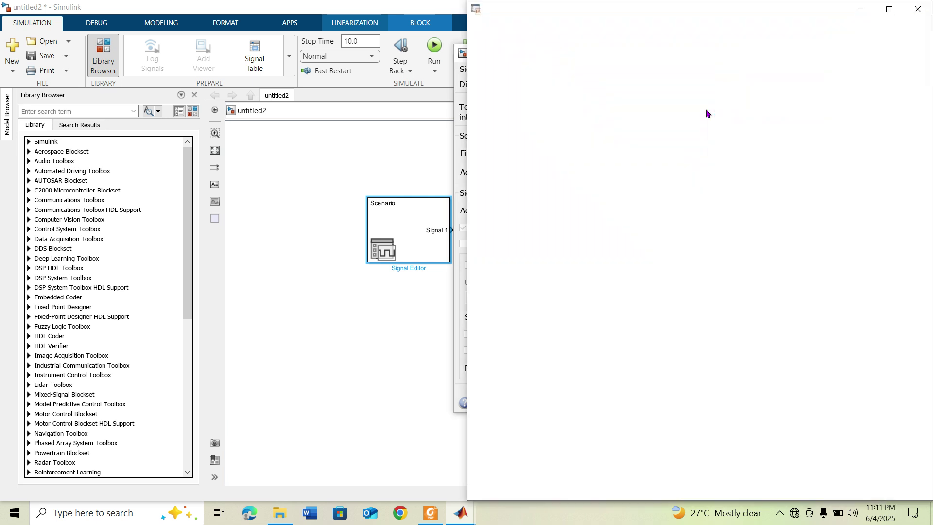
- Maximize the Signal Editor, expand the scenario to reveal Signal 1, and rename it Scenario1
click(891, 9)
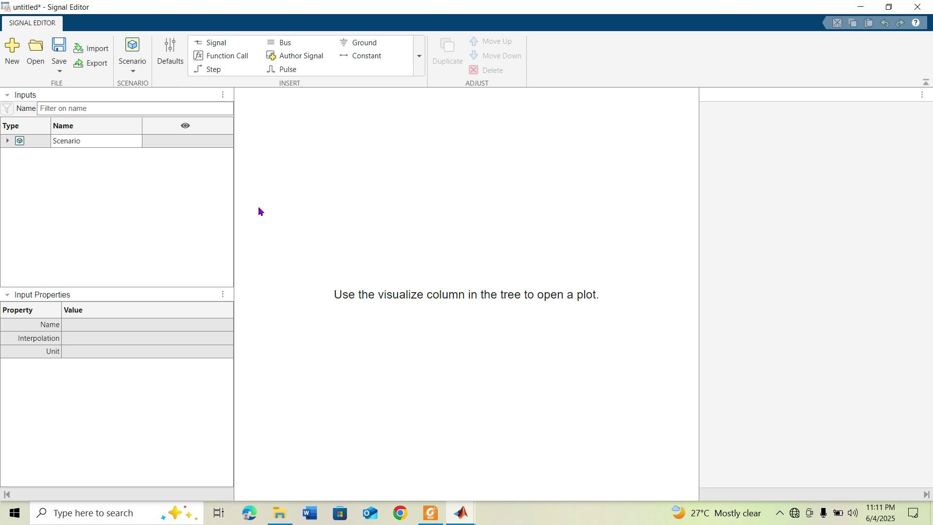
click(9, 144)
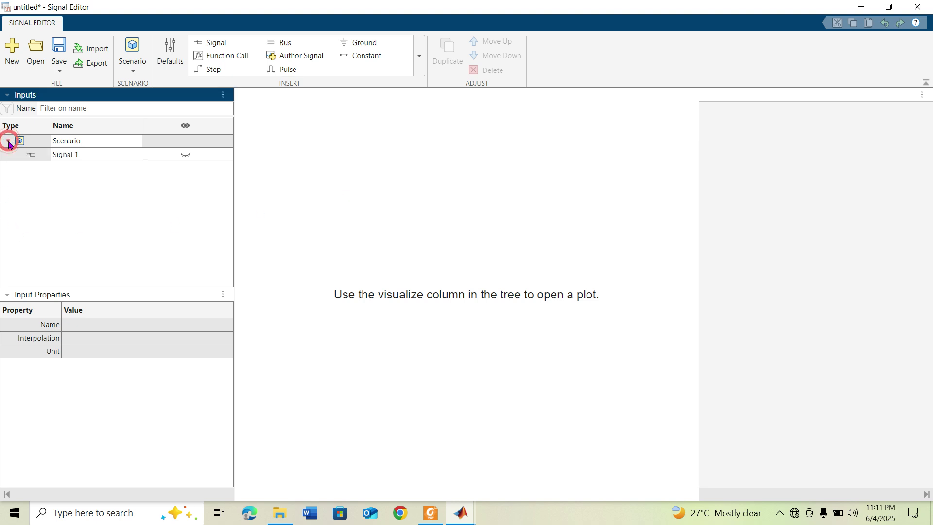
click(8, 144)
click(8, 144)
click(90, 141)
click(88, 139)
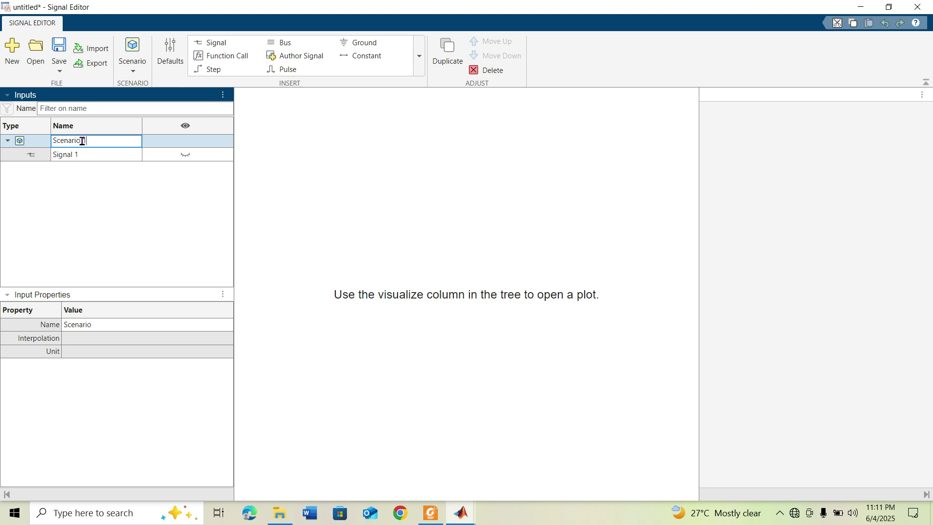
click(100, 184)
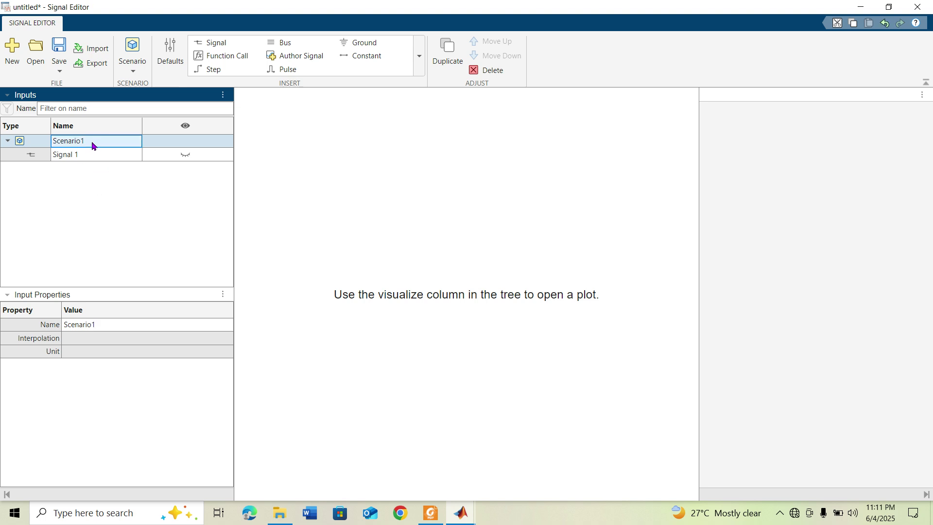
- Open Signal 1's plot and erase its default endpoint at time 10
double_click(186, 155)
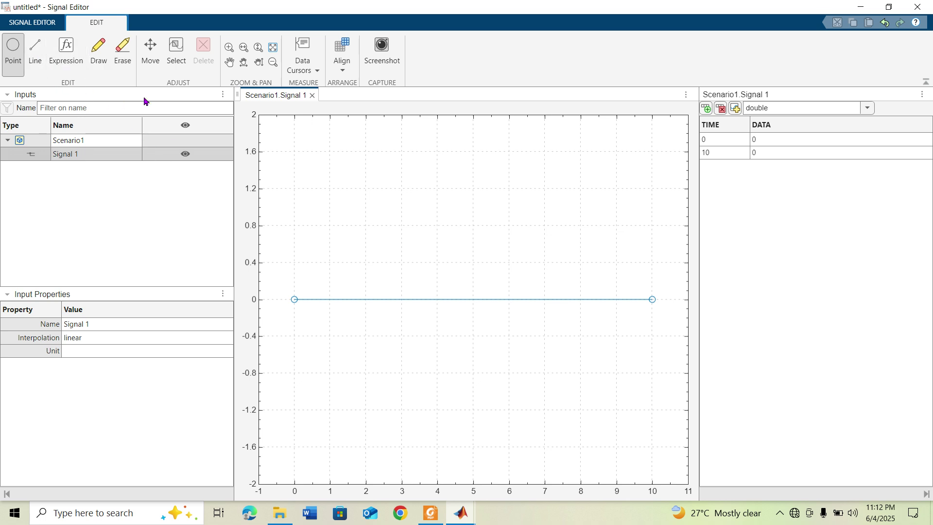
click(125, 45)
click(345, 299)
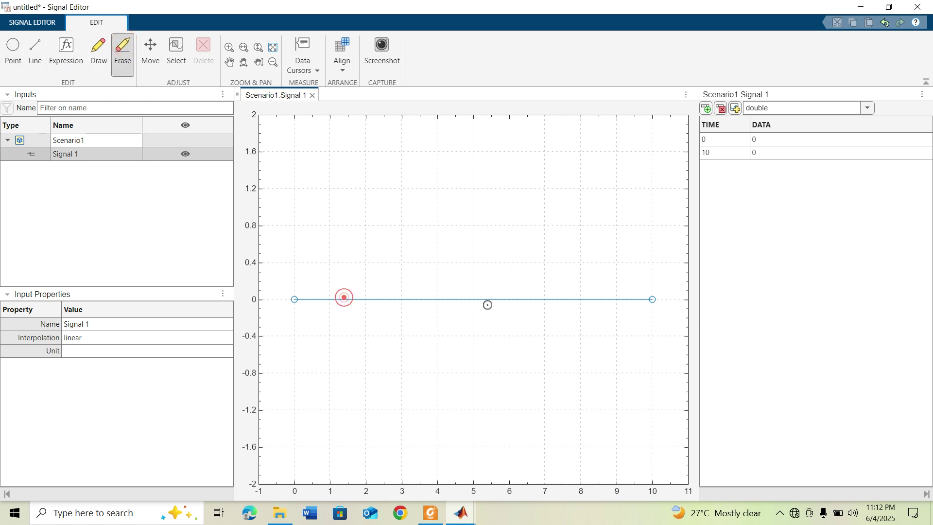
click(649, 297)
click(652, 298)
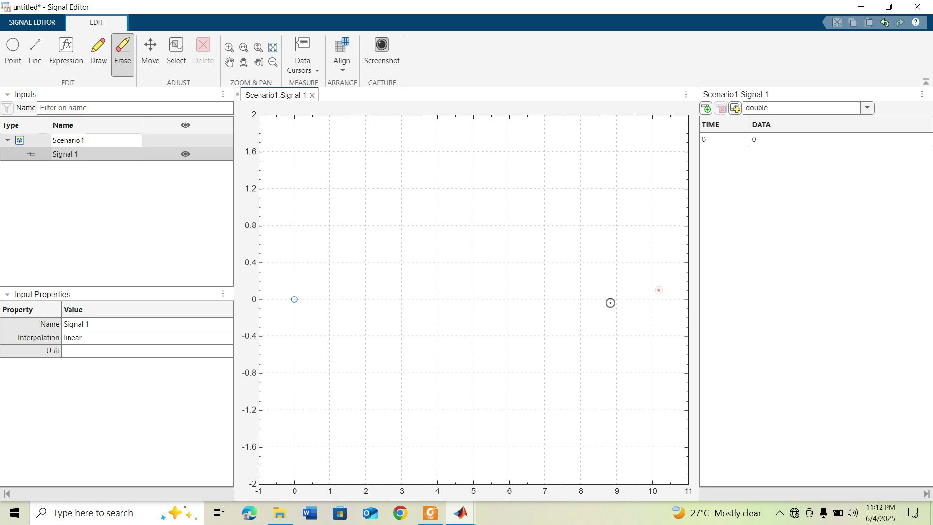
- Draw line segments for Signal 1: up to 1.61 at 1.5, down to 0.8775 near 3.8, back to 1.61 near 8
click(40, 52)
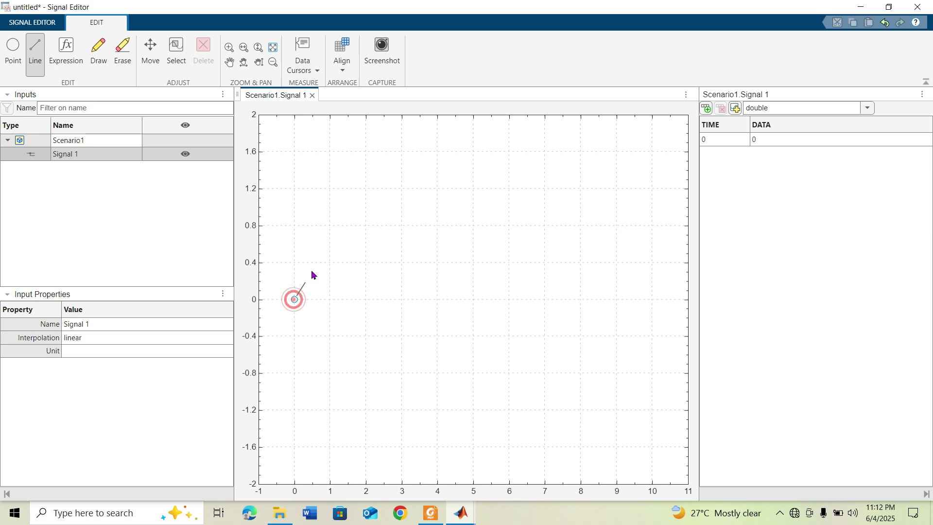
click(348, 151)
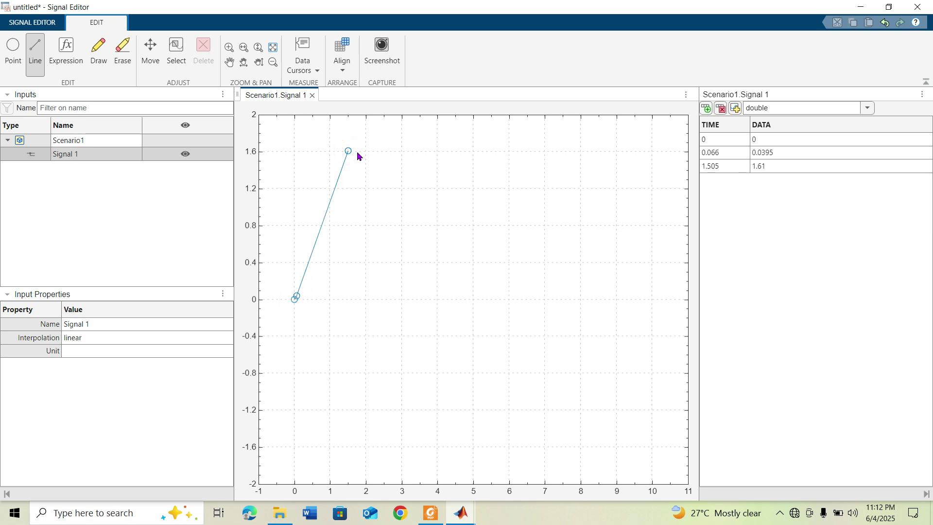
click(349, 152)
click(433, 220)
click(434, 221)
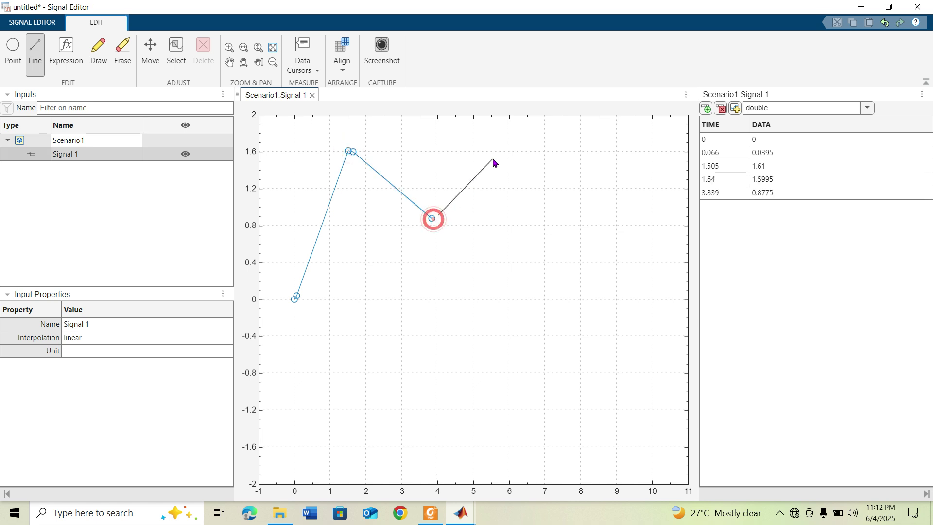
click(578, 152)
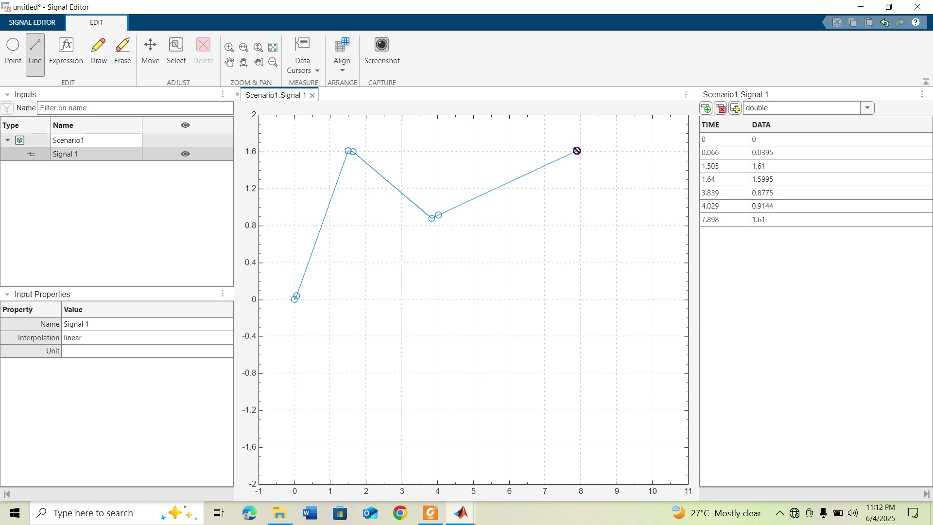
click(584, 150)
click(673, 174)
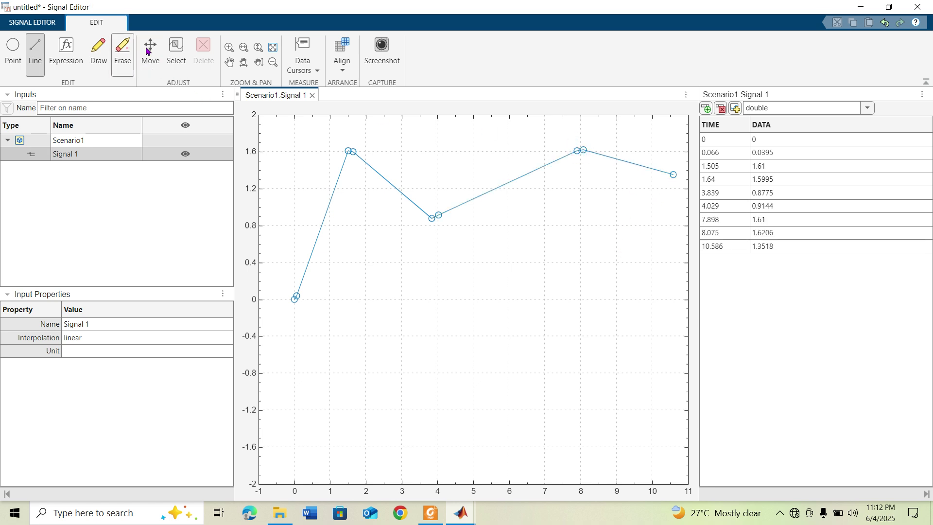
- Erase Signal 1's overshoot segment beyond time 10
click(125, 49)
drag(672, 148, 648, 190)
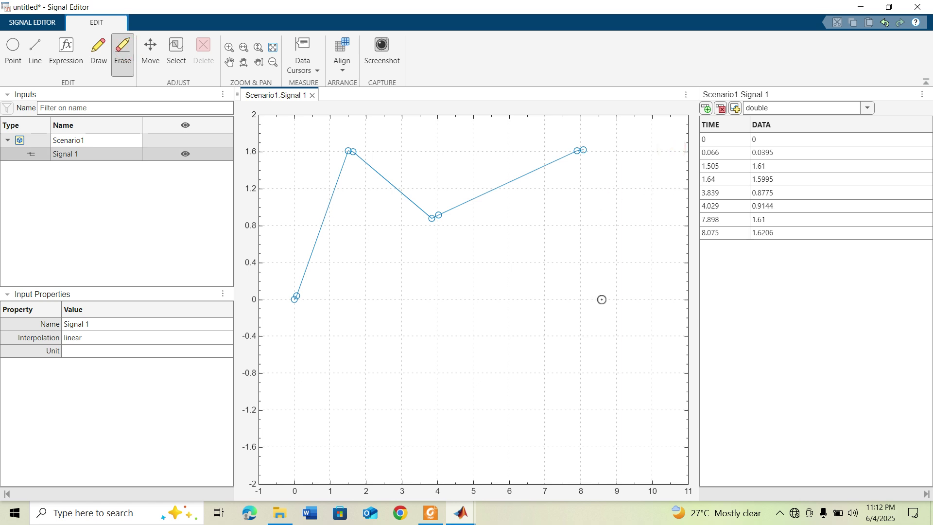
click(550, 259)
- Hide Signal 1's plot and insert a new signal, Signal 2, into Scenario1
click(187, 155)
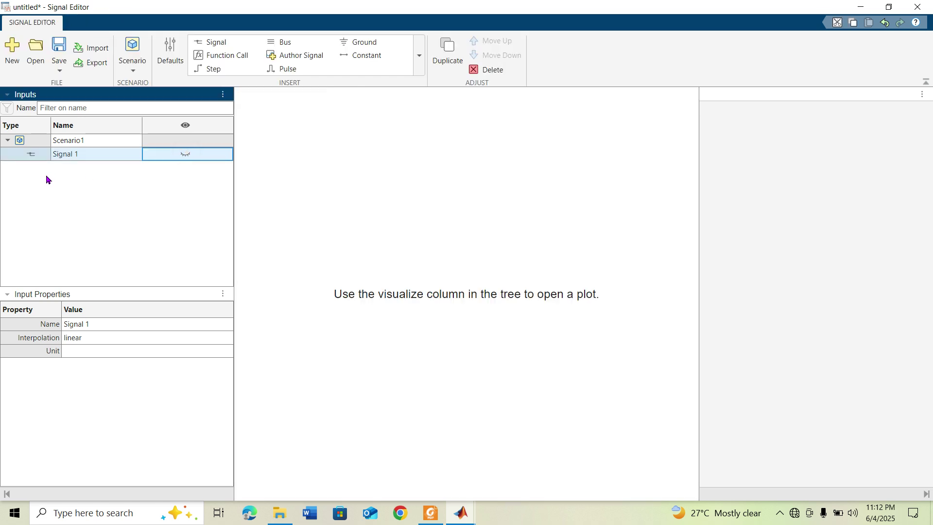
right_click(46, 180)
mouse_move(52, 188)
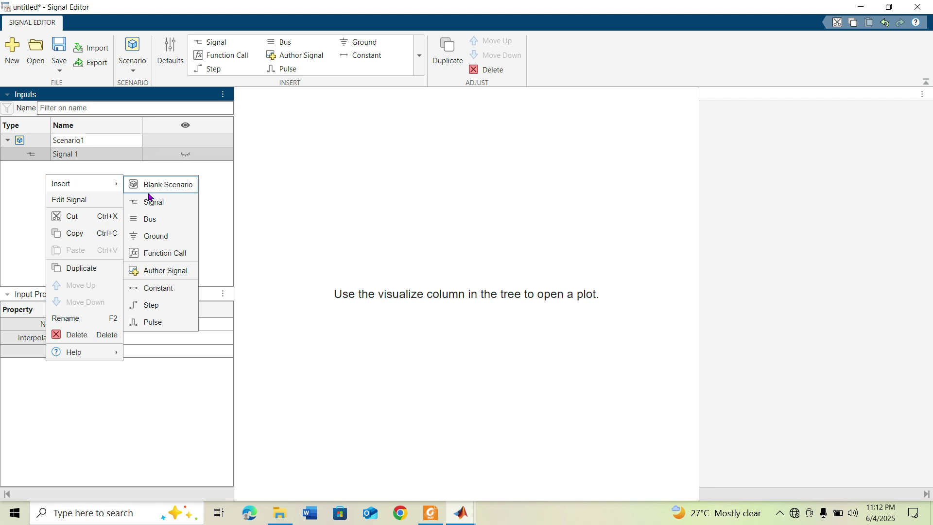
click(161, 204)
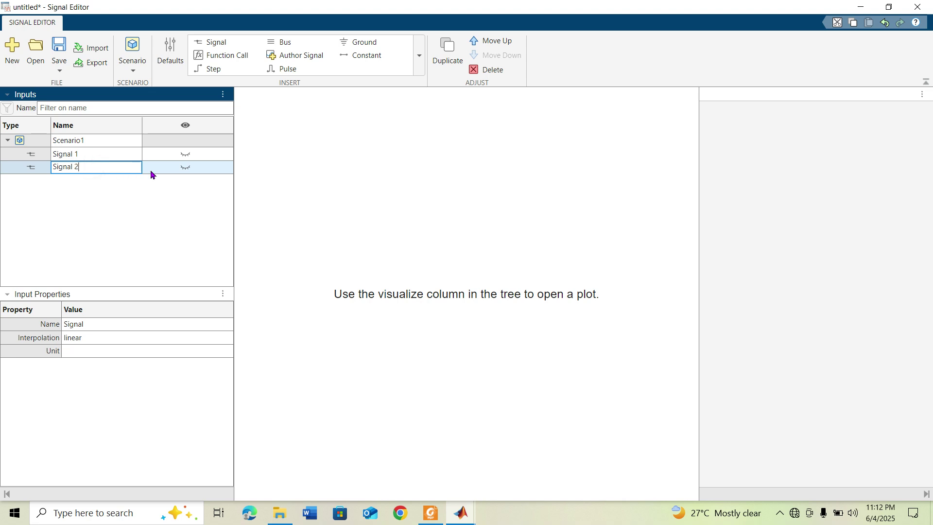
- Erase Signal 2's default endpoint at time 10 and sketch a wavy freehand curve for it
double_click(186, 168)
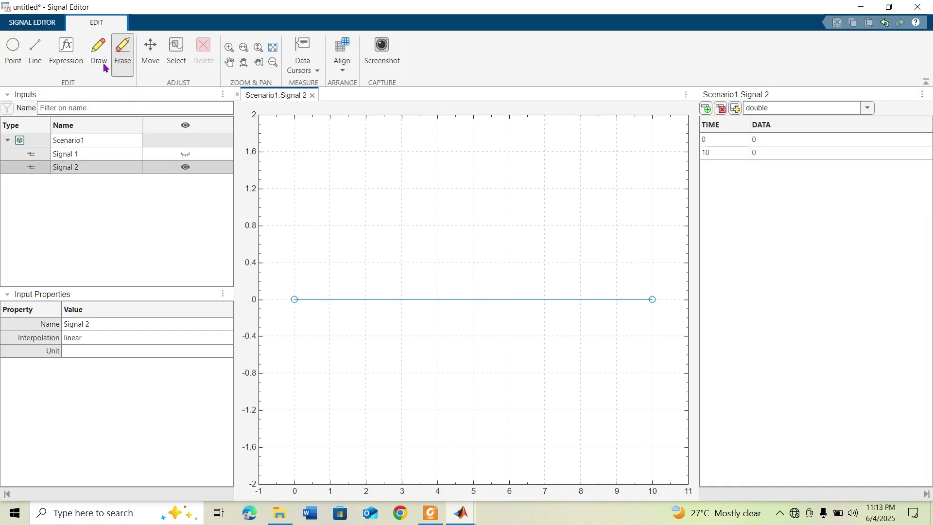
click(592, 307)
click(644, 289)
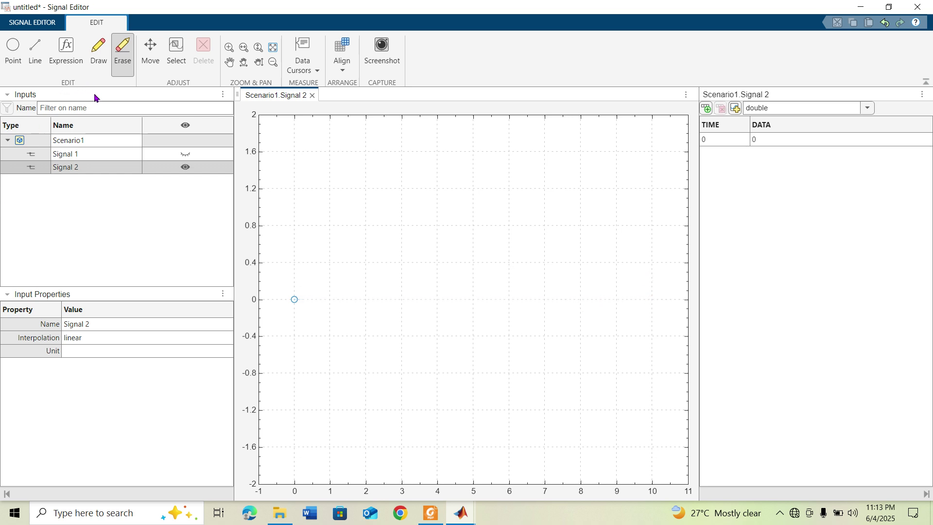
click(98, 54)
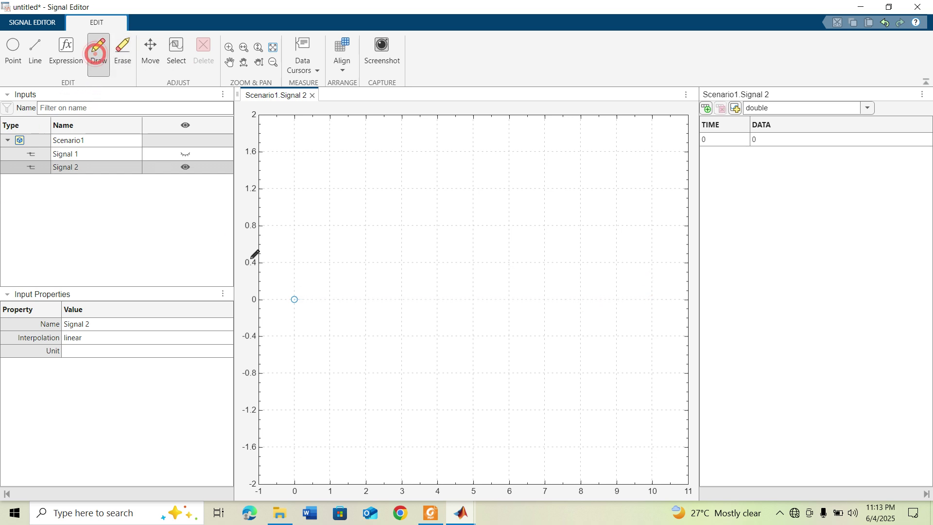
mouse_move(295, 300)
mouse_down()
mouse_move(291, 255)
mouse_move(325, 178)
mouse_move(343, 146)
mouse_move(376, 133)
mouse_move(417, 155)
mouse_move(429, 186)
mouse_move(478, 141)
mouse_move(522, 179)
mouse_move(545, 139)
mouse_move(579, 142)
mouse_move(613, 185)
mouse_up()
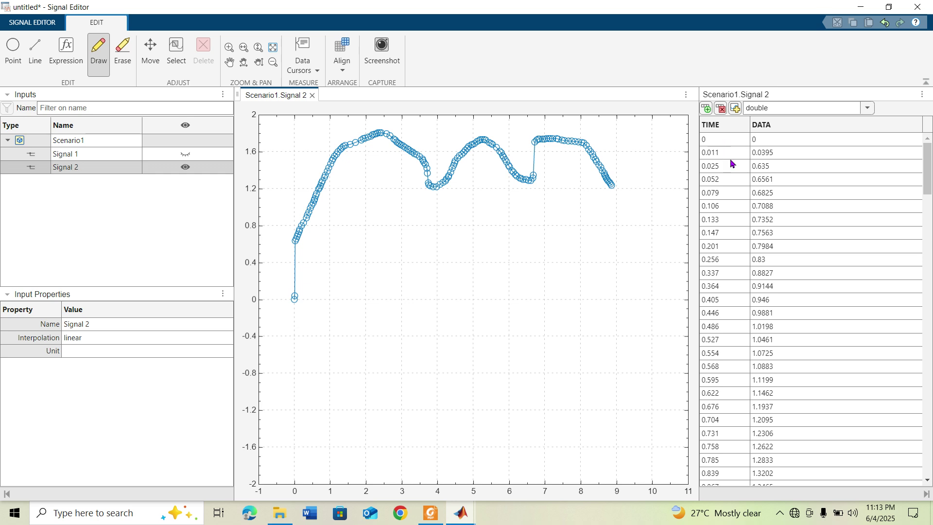
- Hide Signal 2's plot and display Signal 1's waveform again
scroll(737, 235, down, 15)
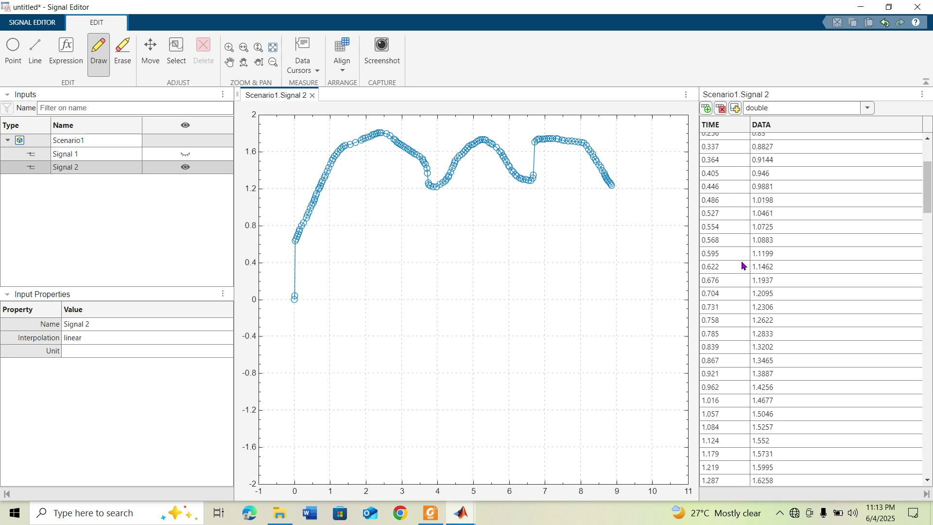
scroll(744, 266, down, 20)
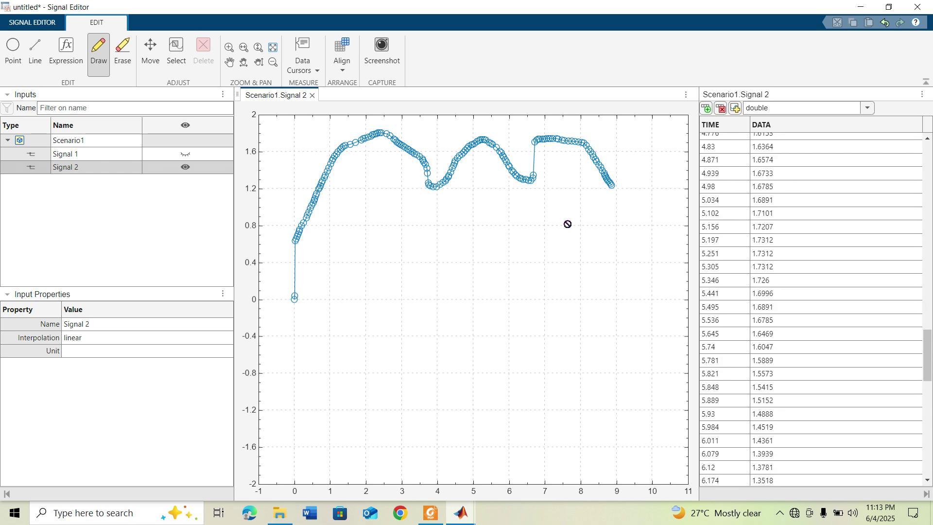
scroll(753, 250, up, 7)
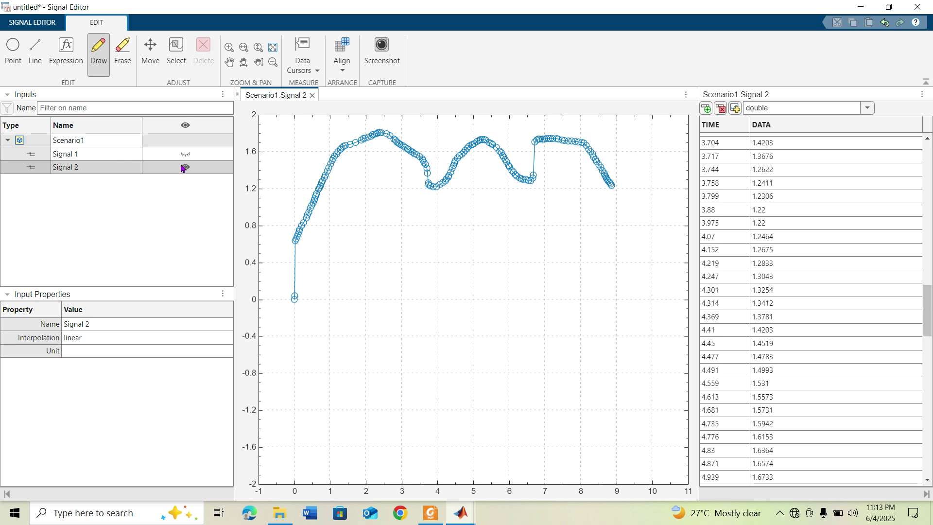
click(184, 167)
click(184, 154)
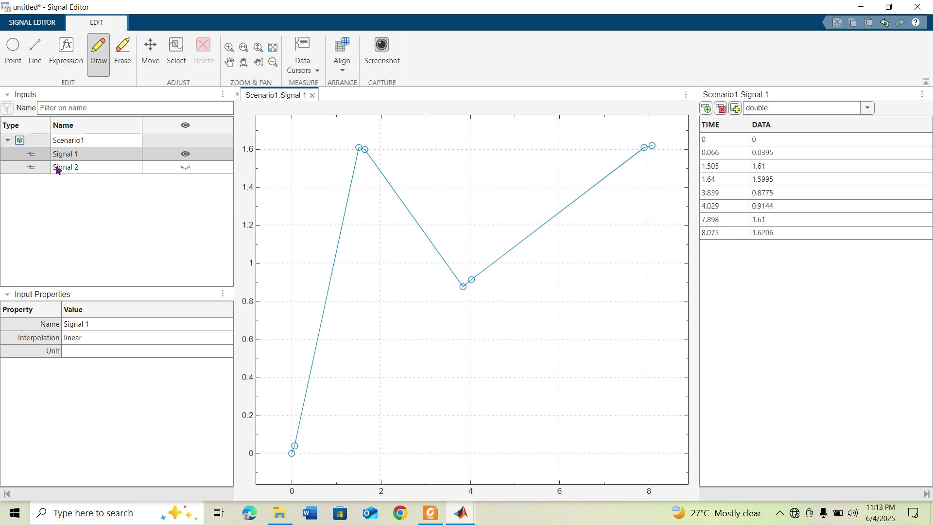
- Insert a third signal into Scenario1 and rename it Signal 3
right_click(50, 189)
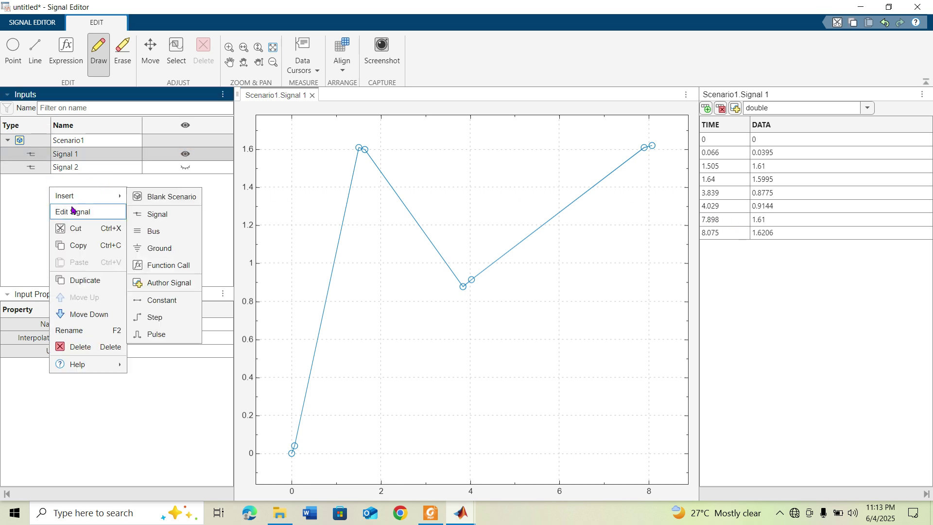
click(157, 214)
click(94, 181)
click(95, 181)
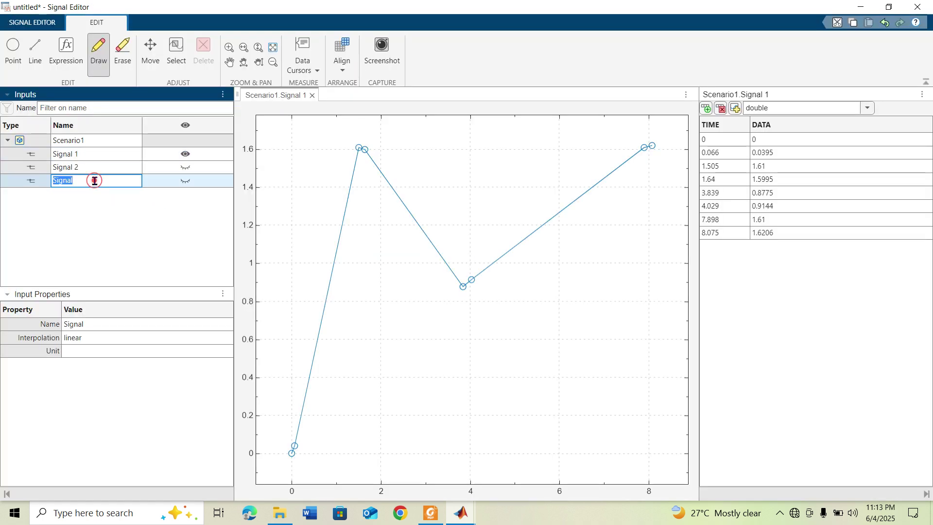
click(94, 181)
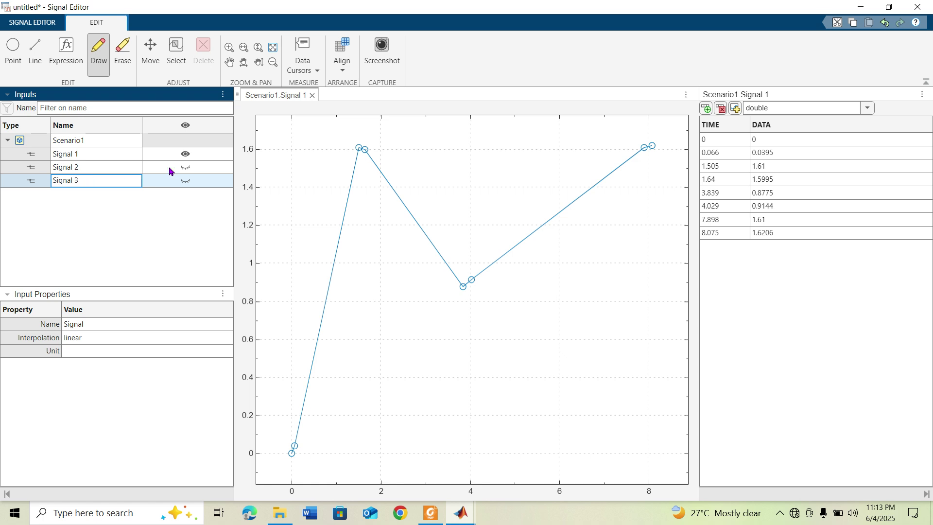
- Plot Signal 3 instead of Signal 1, erase its time-10 point, and bring up expression entry
click(185, 154)
click(190, 184)
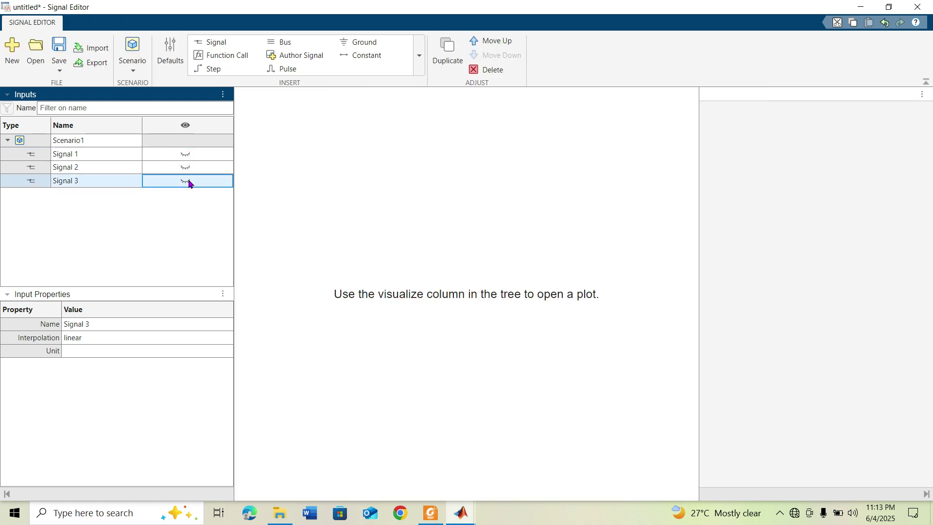
click(190, 184)
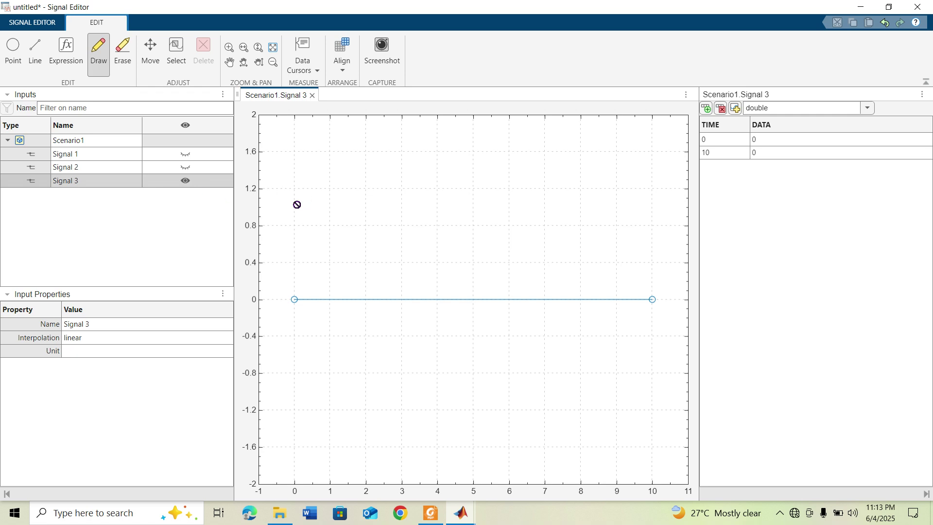
click(124, 51)
click(647, 298)
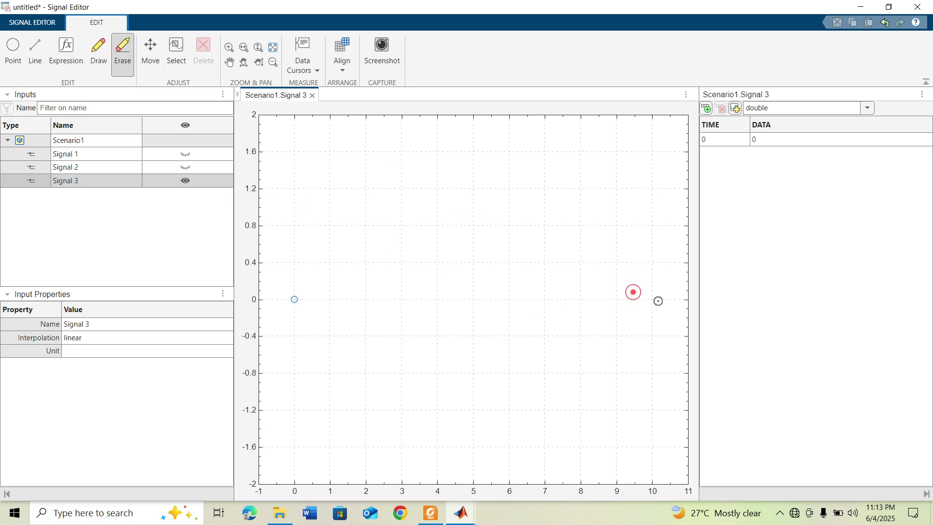
click(63, 57)
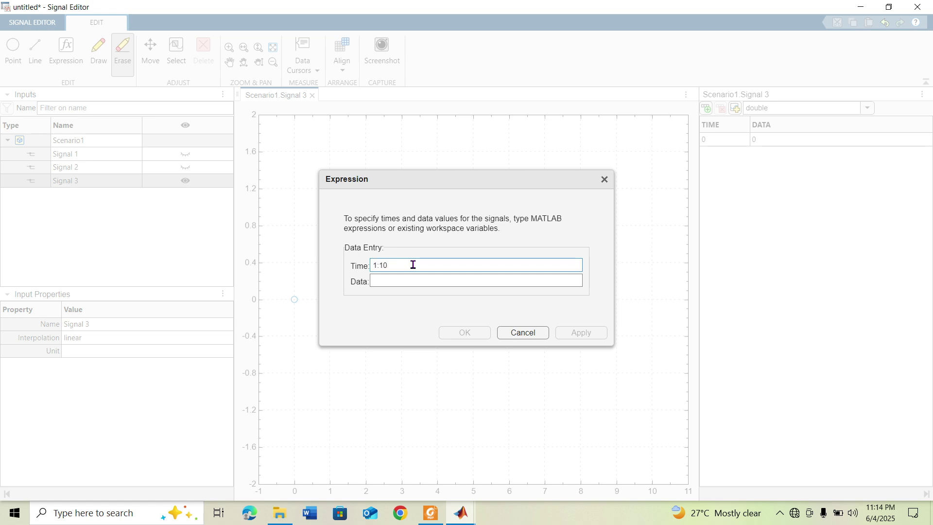
- Enter sqrt([1:10]) as Signal 3's data expression, reusing the 1:10 time range
click(407, 282)
text(sqrt([)
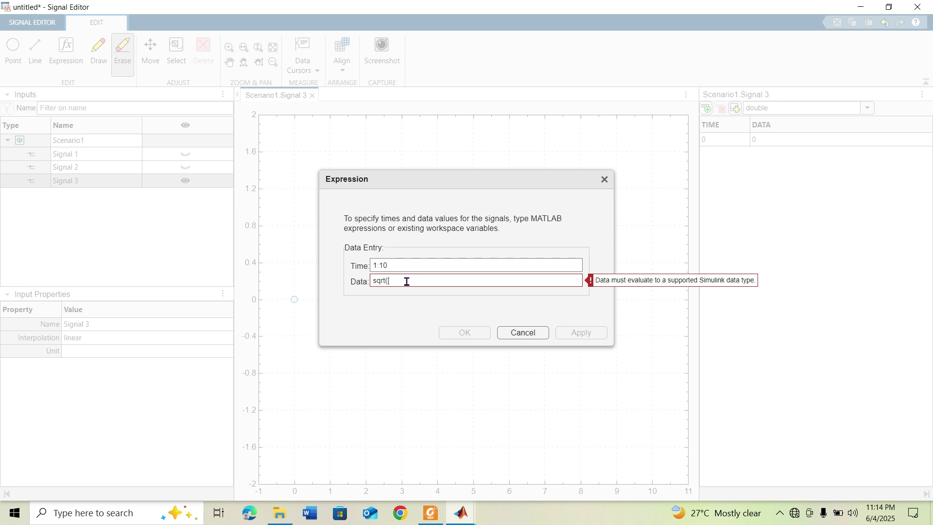
click(408, 267)
drag(408, 265, 367, 268)
key(ctrl+c)
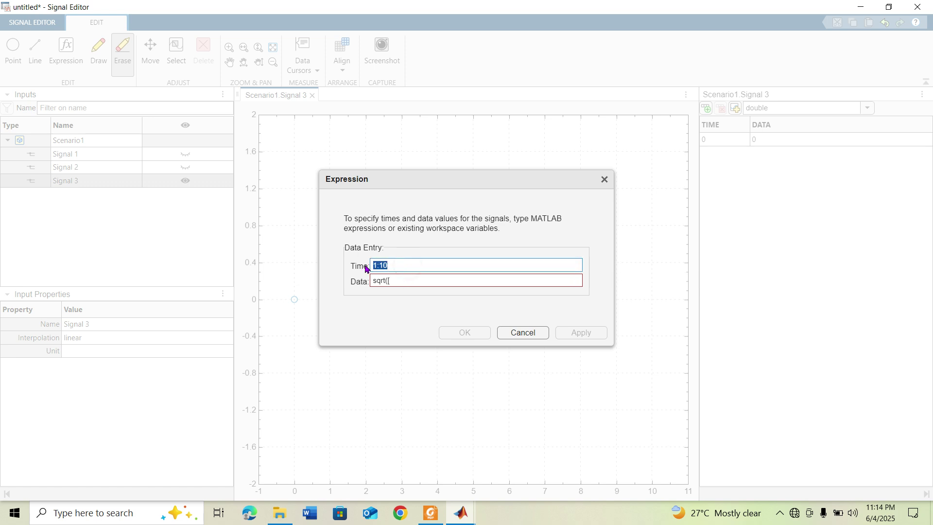
click(407, 279)
key(ctrl+v)
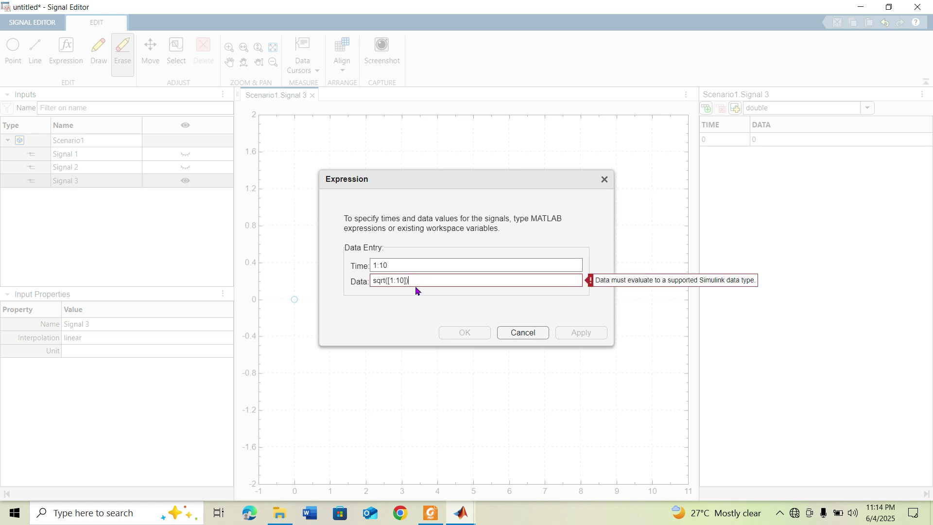
- Apply the square-root values to Signal 3 and zoom to fit the rising curve
click(427, 305)
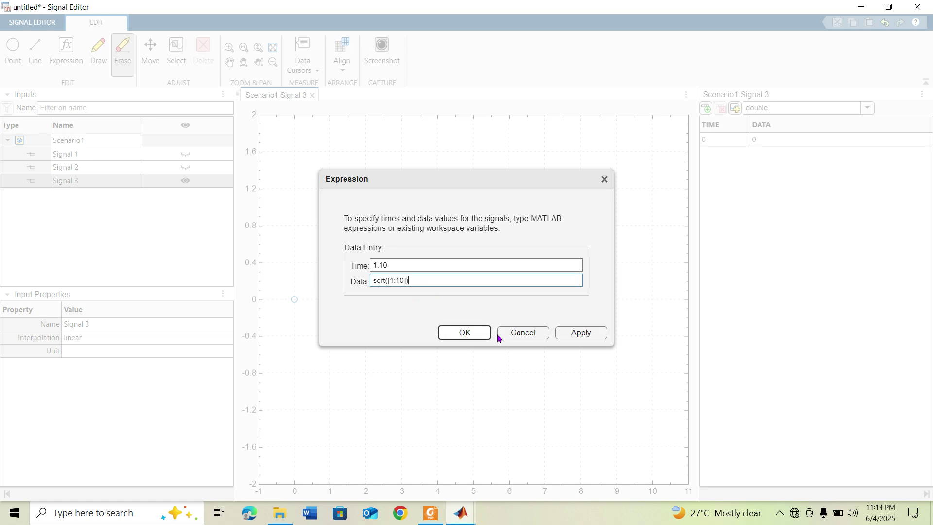
click(468, 333)
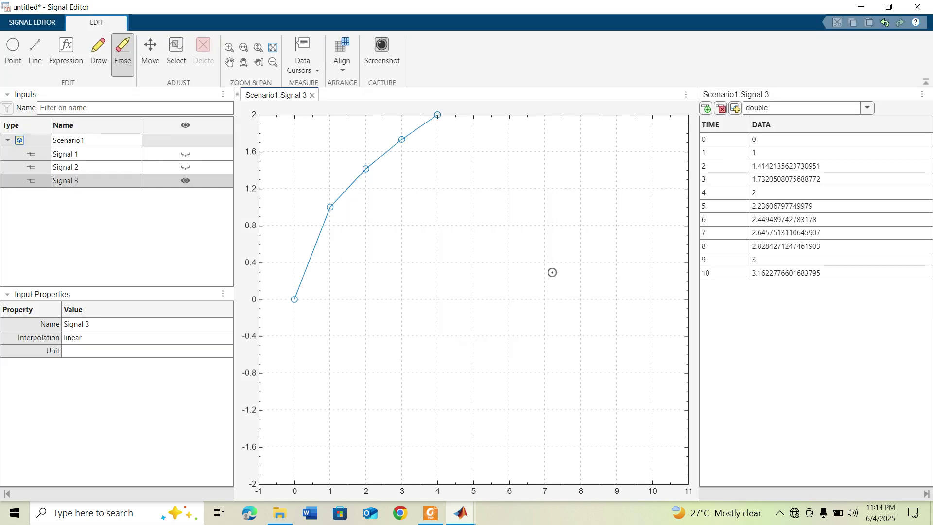
click(273, 48)
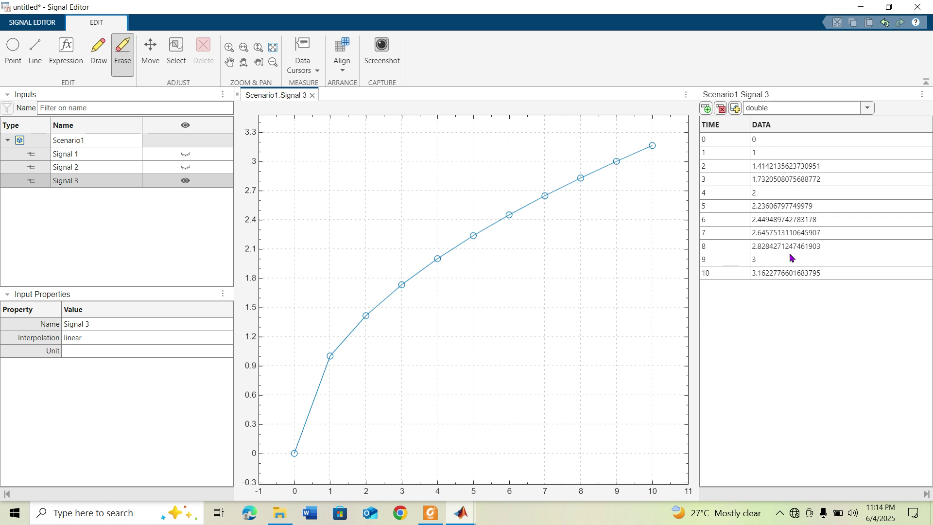
right_click(101, 237)
click(130, 241)
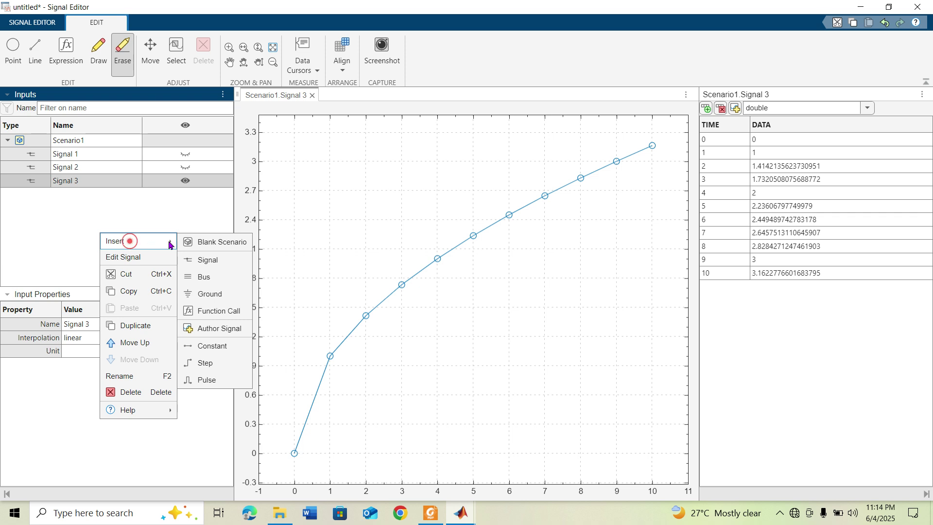
- Insert a fourth signal named Signal 4, show its plot, and erase its time-10 point
click(202, 259)
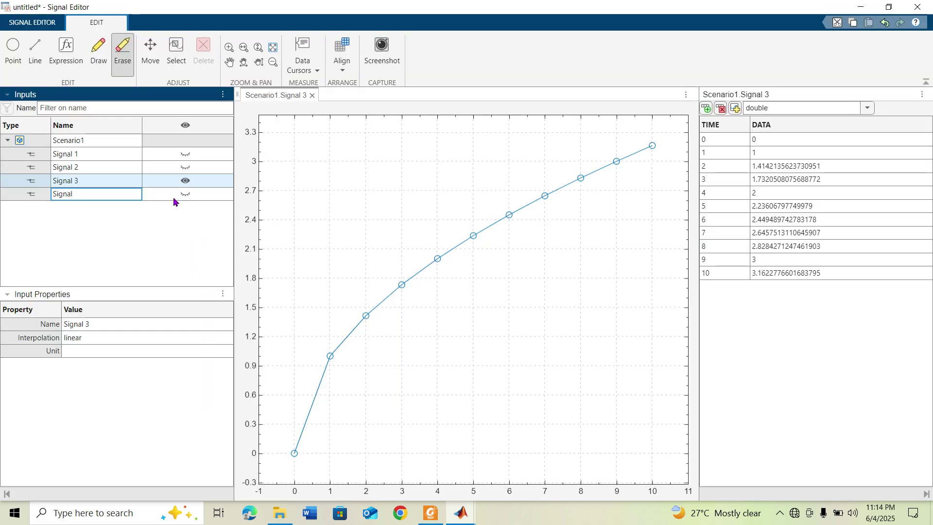
click(186, 182)
click(190, 199)
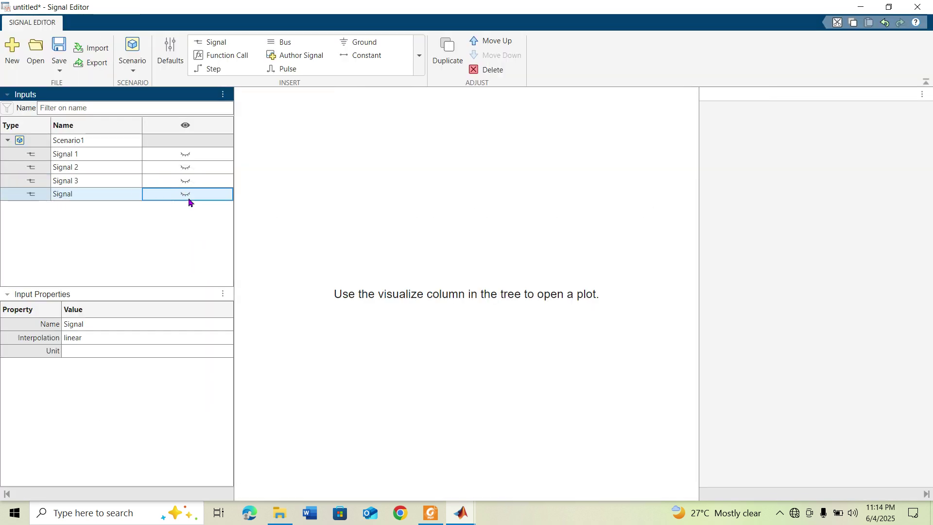
double_click(115, 192)
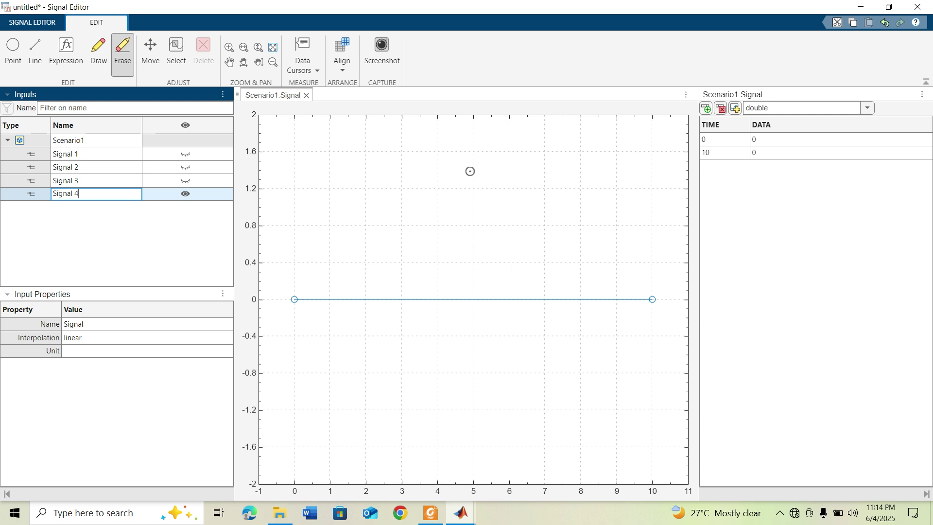
key(Return)
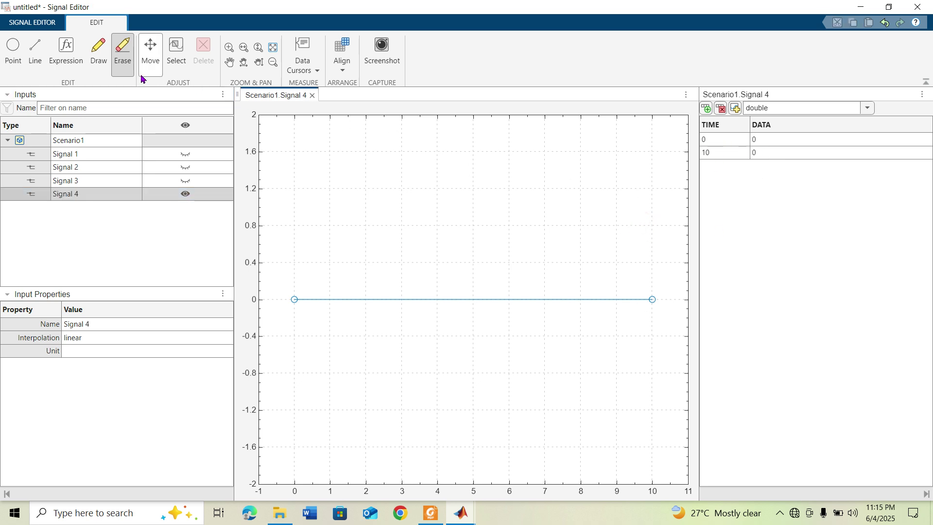
click(631, 285)
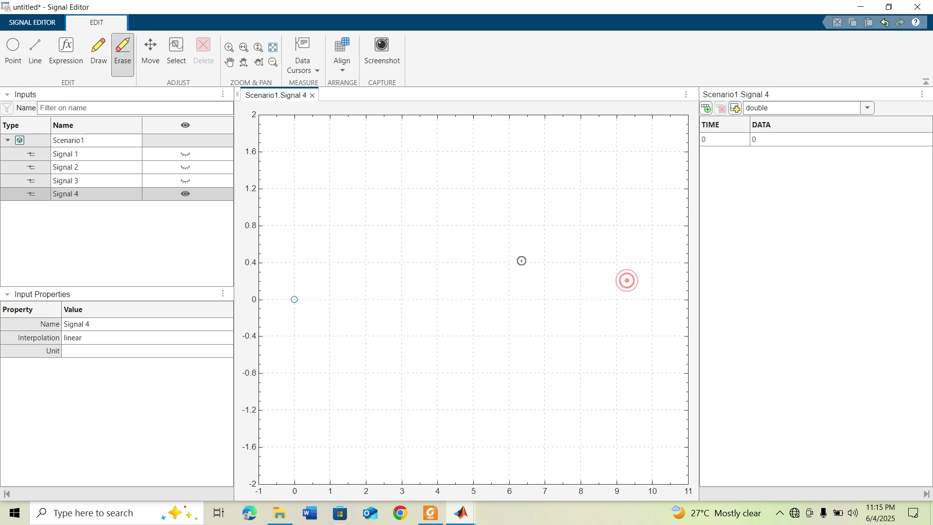
- Add table points (1,5) and (2,4) to Signal 4
click(706, 111)
click(713, 155)
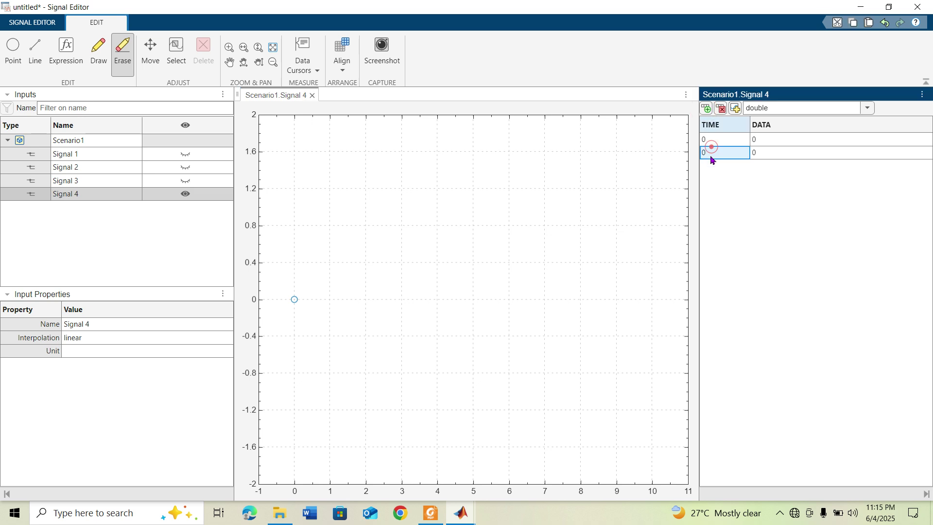
text(1)
click(759, 153)
text(5)
click(731, 172)
click(708, 109)
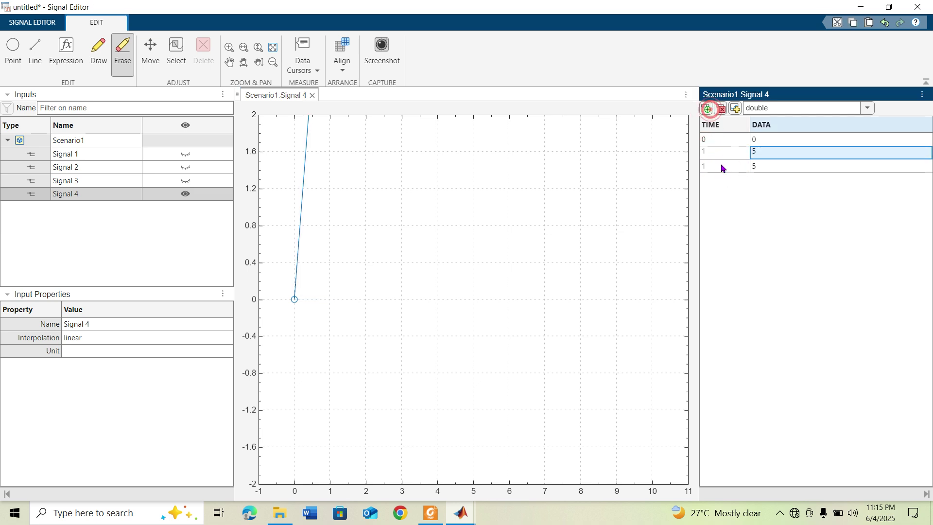
click(722, 167)
text(2)
click(762, 170)
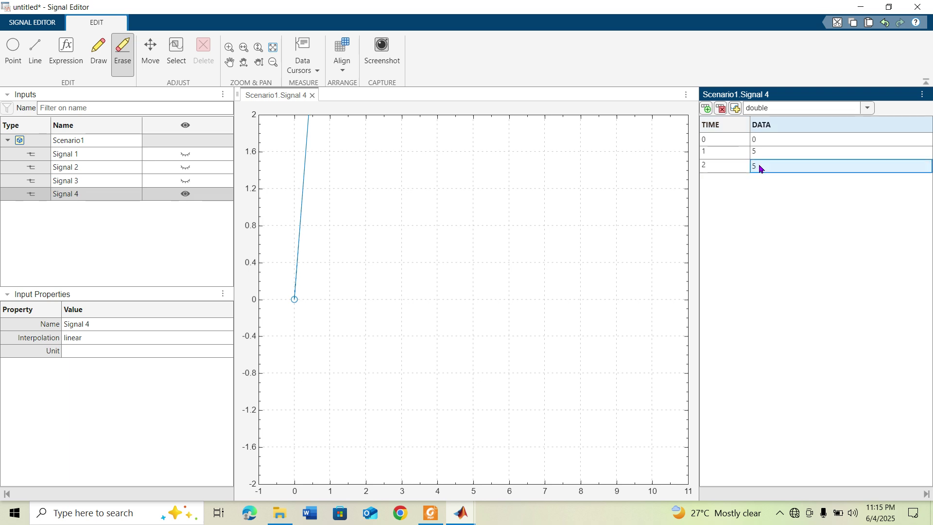
text(4)
- Add points (3,6) and (10,5) to Signal 4 and zoom to fit its waveform
click(708, 110)
click(714, 183)
text(3)
click(763, 179)
text(6)
click(706, 110)
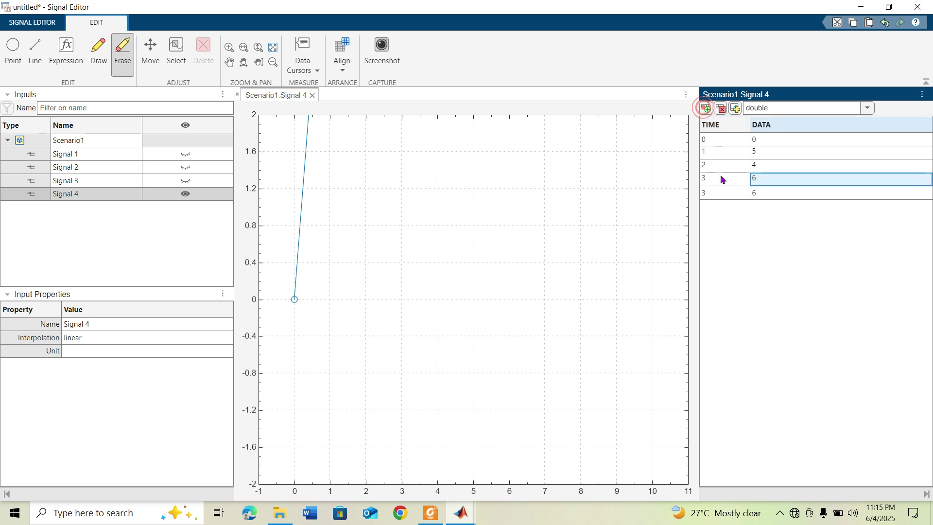
click(710, 190)
text(10)
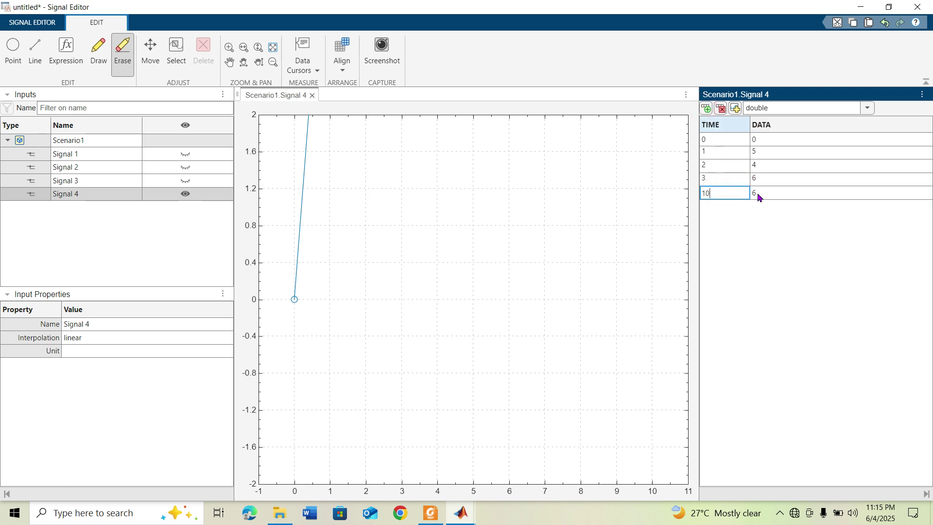
click(760, 197)
text(5)
click(571, 238)
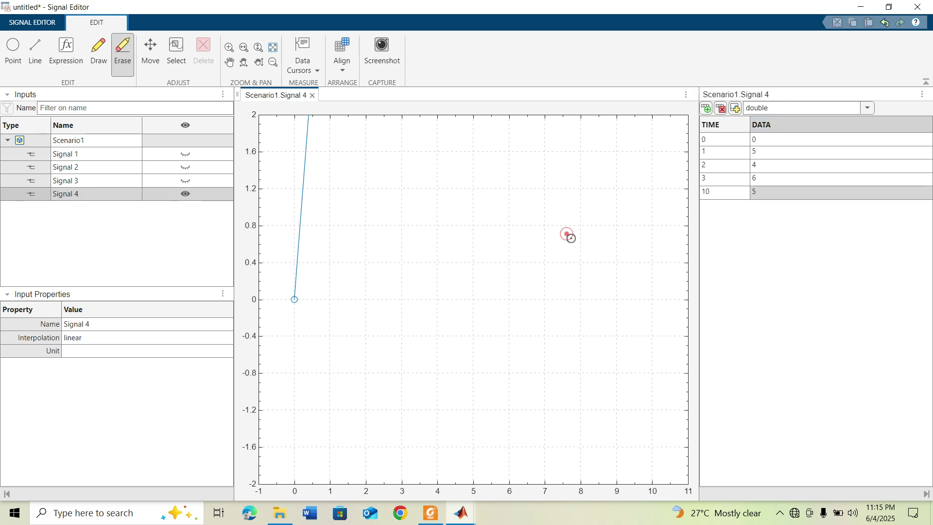
click(275, 47)
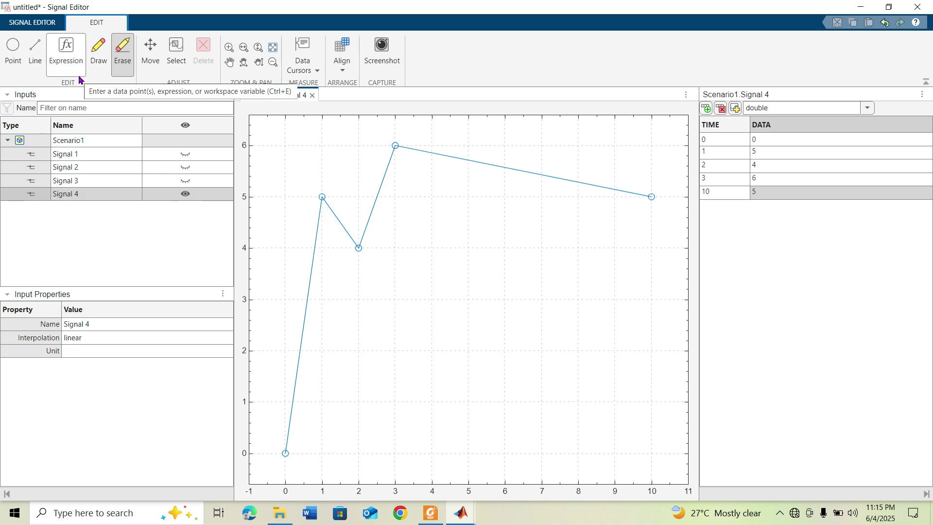
- Save the four-signal scenario as the MAT-file signaleditor_one
click(187, 196)
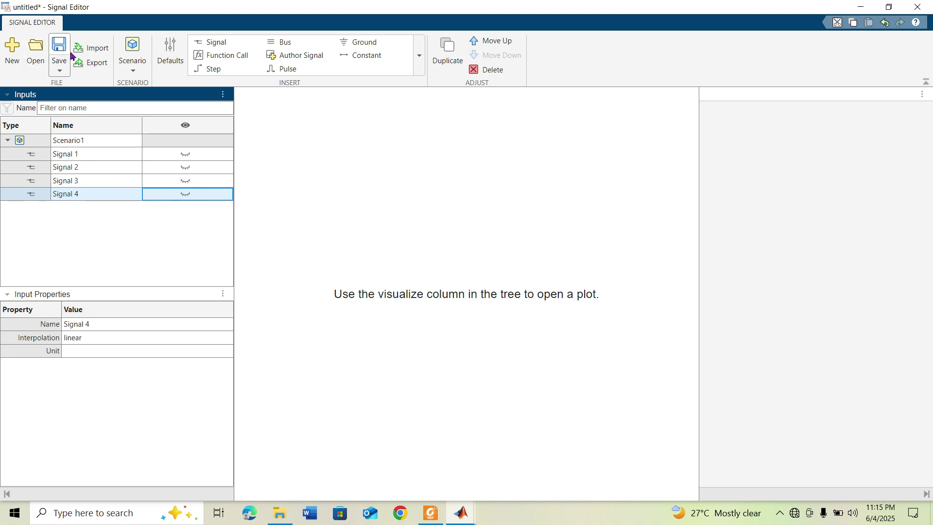
click(60, 71)
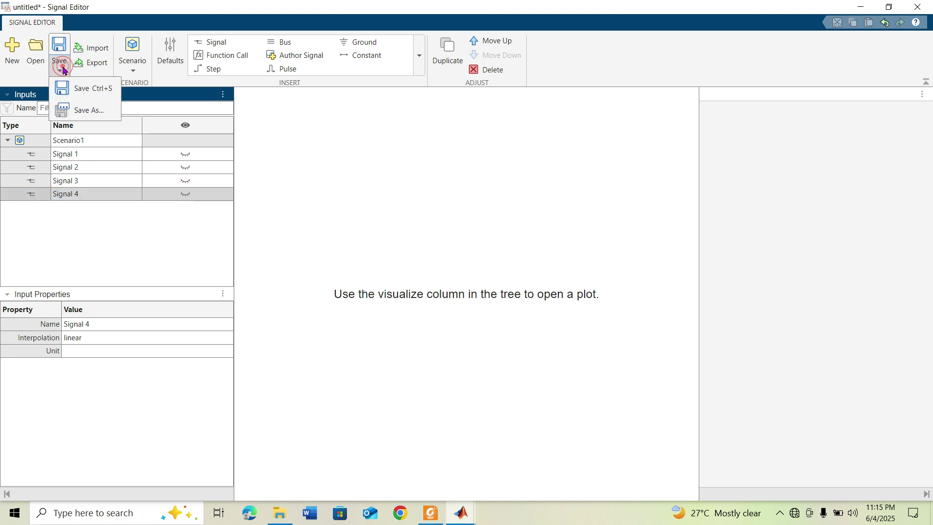
click(84, 111)
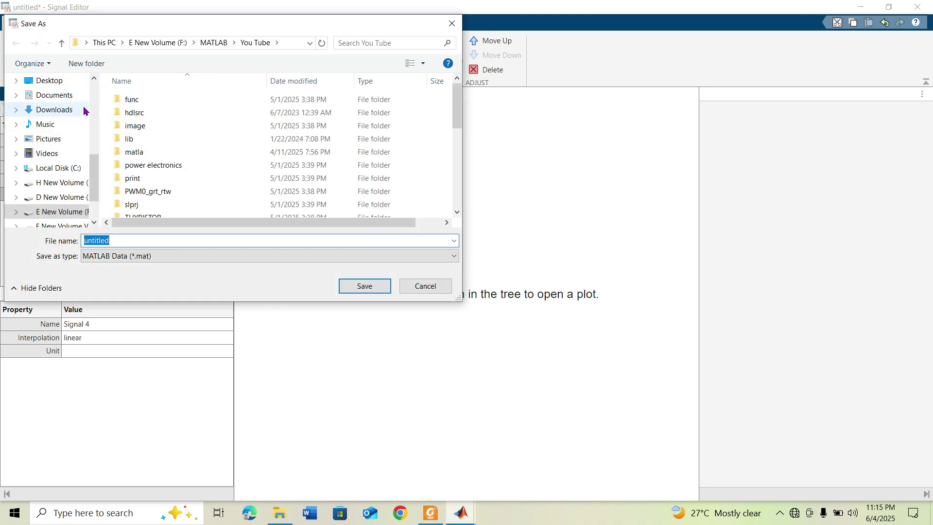
text(signa)
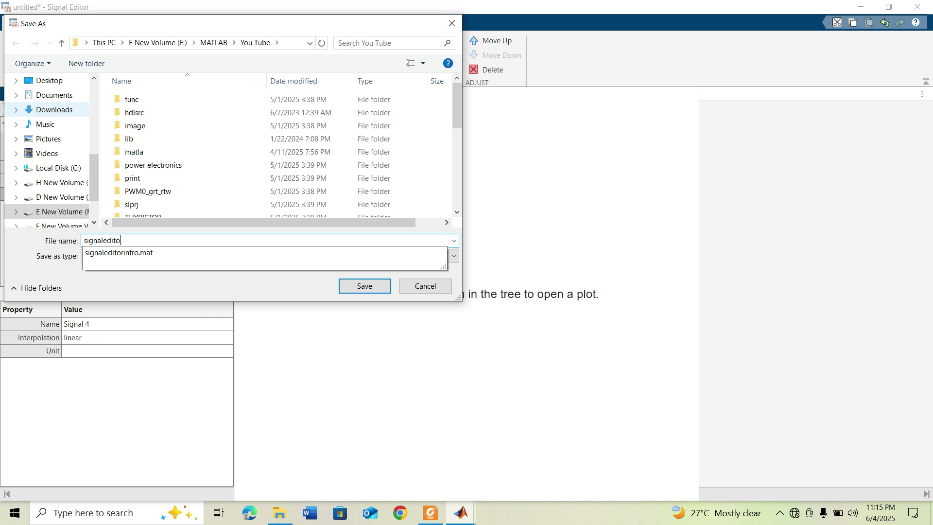
text(leditor_one)
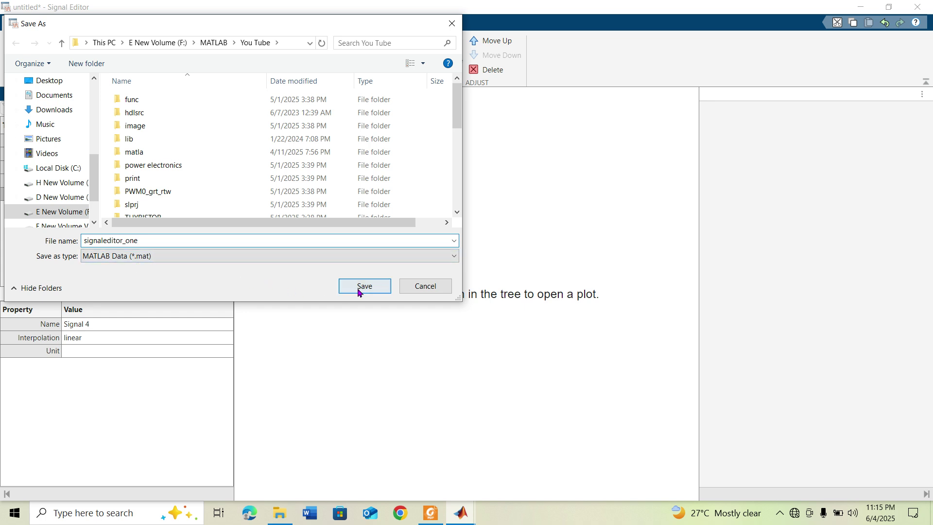
click(375, 289)
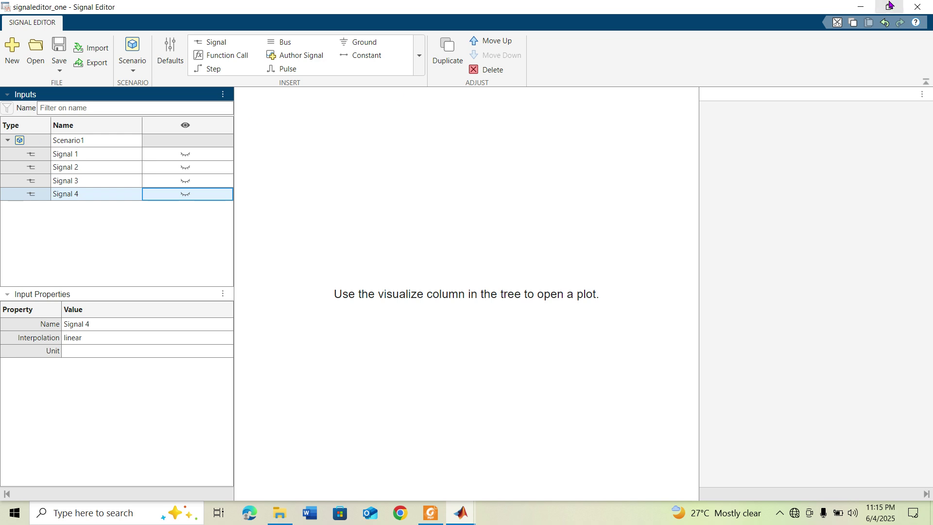
- Close the Signal Editor and confirm Scenario1 and Signal 1 as active in Block Parameters
click(919, 7)
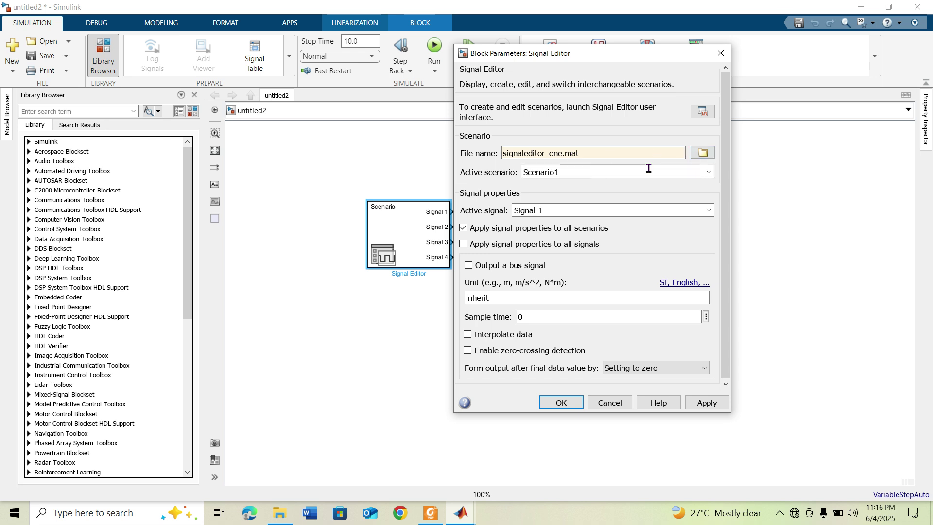
click(710, 172)
click(700, 182)
click(592, 176)
click(710, 211)
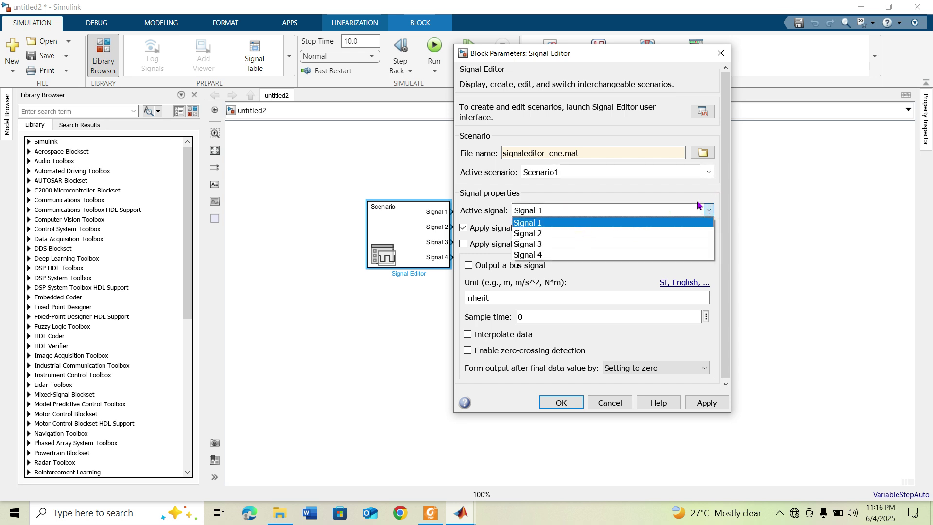
click(711, 213)
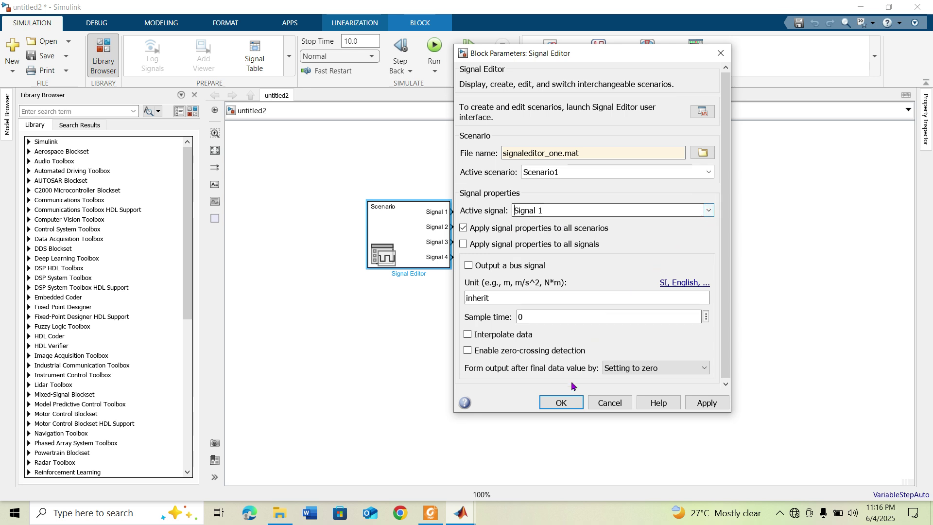
click(559, 403)
click(542, 171)
- Insert a Scope block with 4 input ports and a 4x1 stacked plot layout
text(scope)
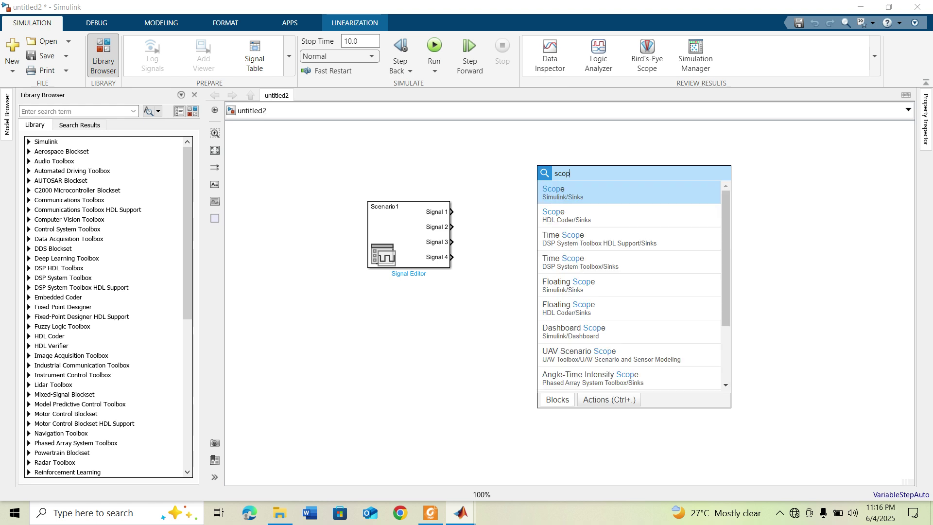
click(595, 198)
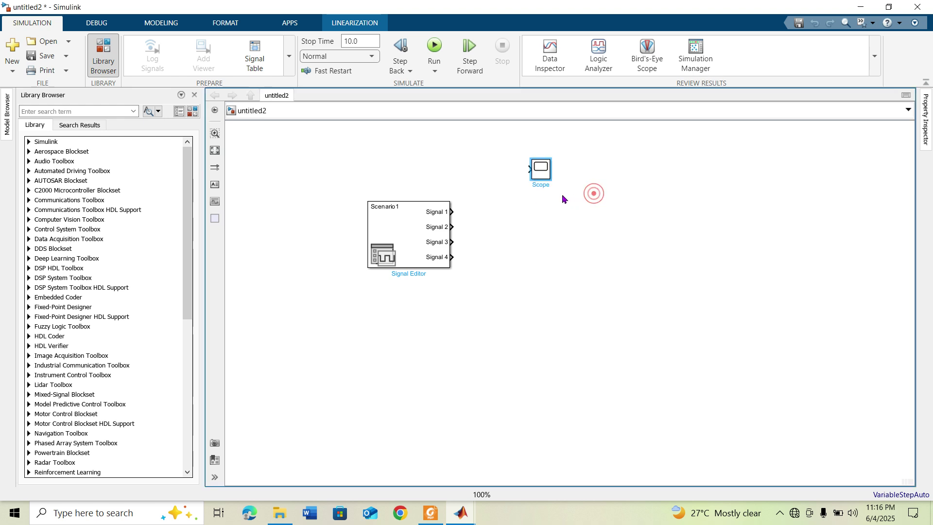
key(Return)
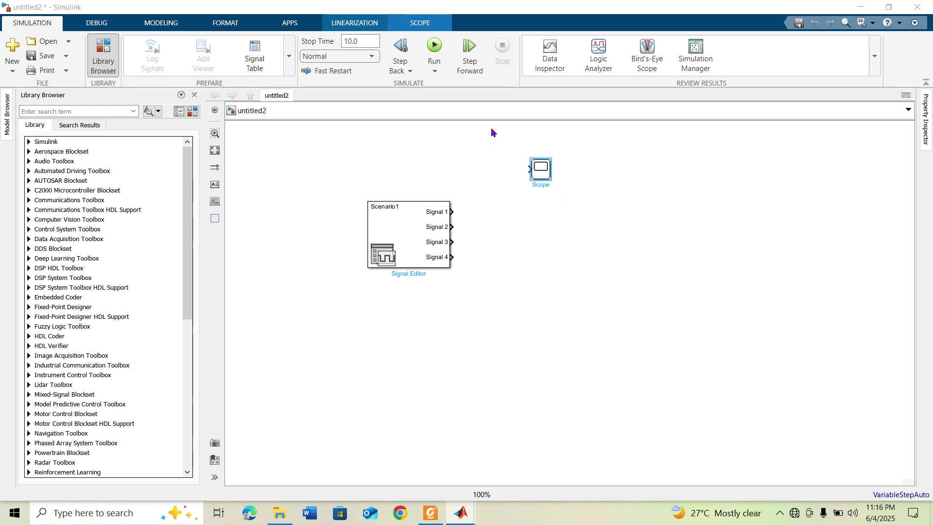
click(303, 127)
text(4)
click(559, 227)
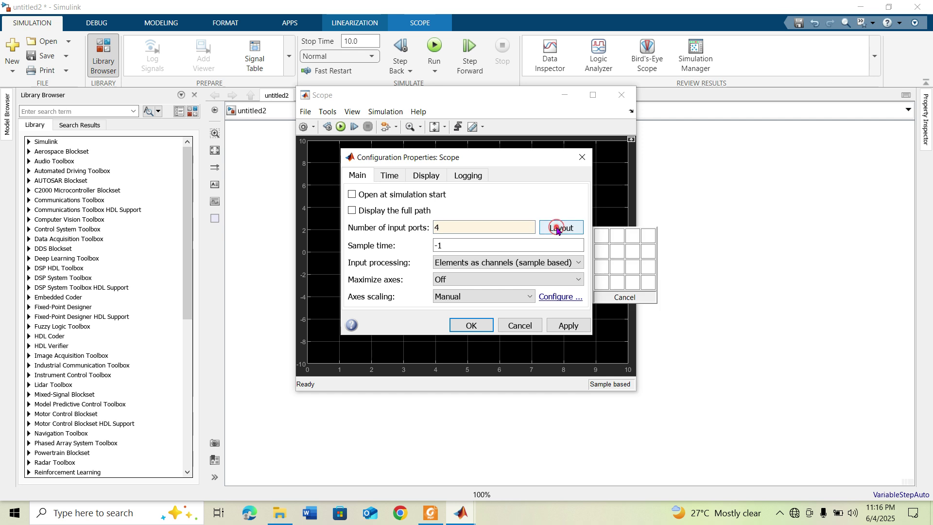
click(601, 283)
click(471, 327)
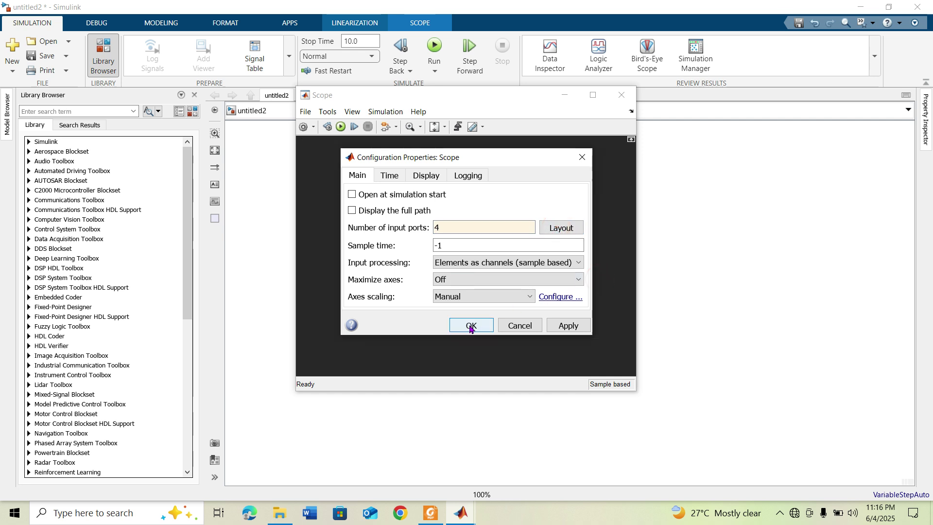
click(470, 326)
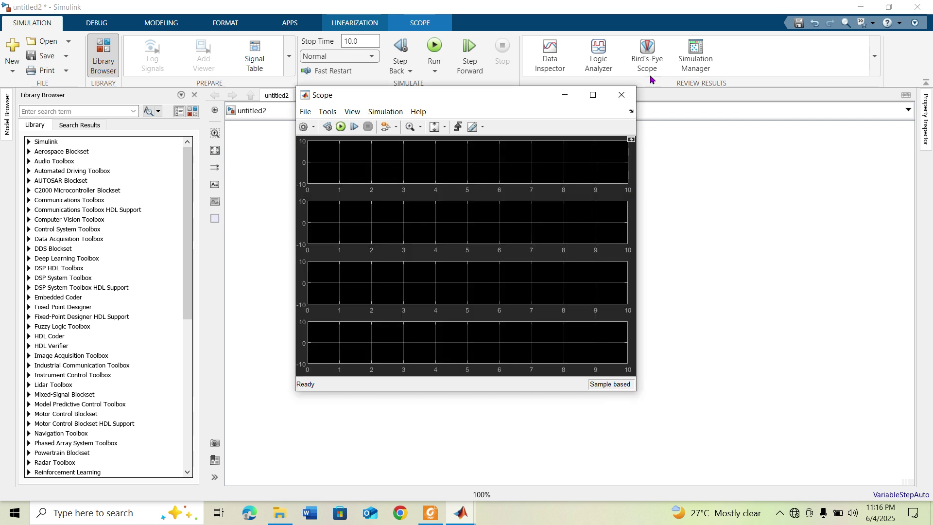
click(622, 97)
- Enlarge the Scope and connect Signal 1 through Signal 4 to its four inputs
click(556, 191)
drag(570, 221, 560, 256)
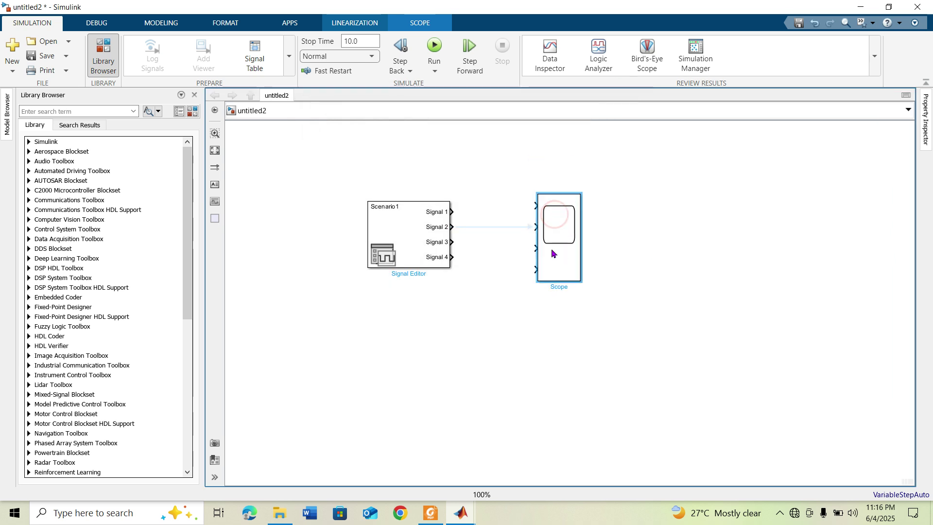
click(214, 152)
drag(504, 207, 761, 189)
drag(497, 253, 596, 308)
drag(500, 301, 761, 320)
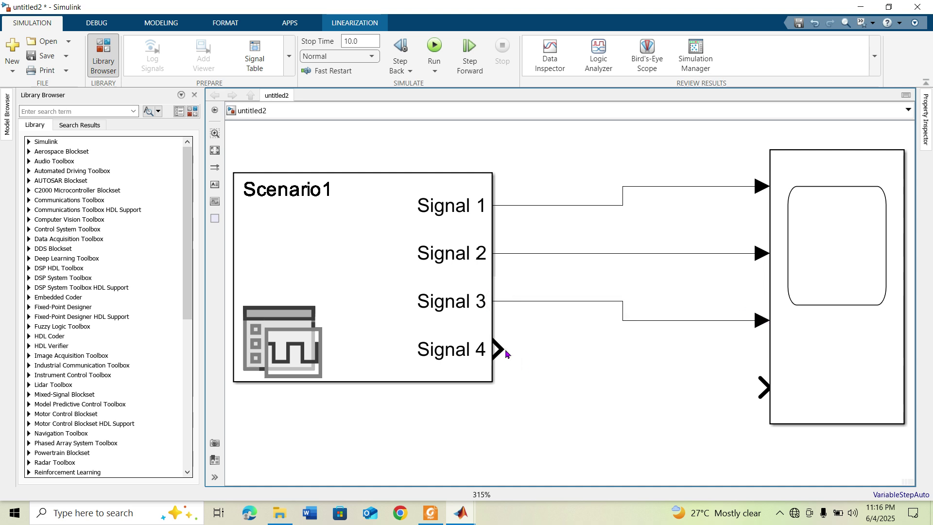
drag(501, 350, 762, 387)
click(214, 150)
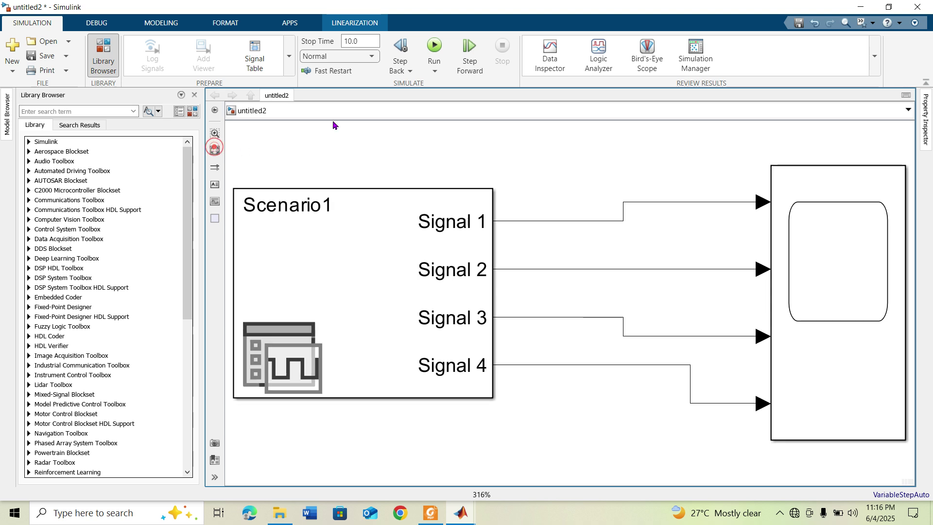
click(195, 94)
- Run the model to 10 s and view the four waveforms autoscaled in the maximized Scope
click(435, 45)
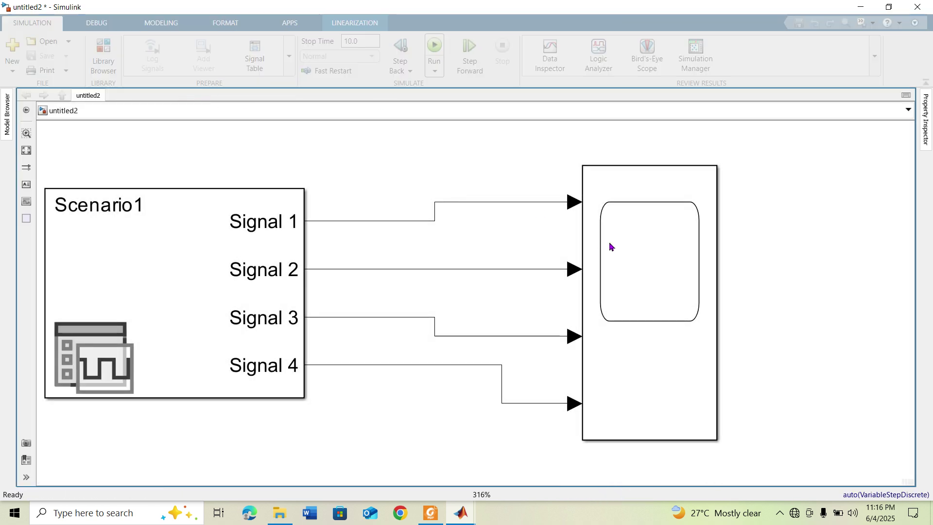
double_click(646, 267)
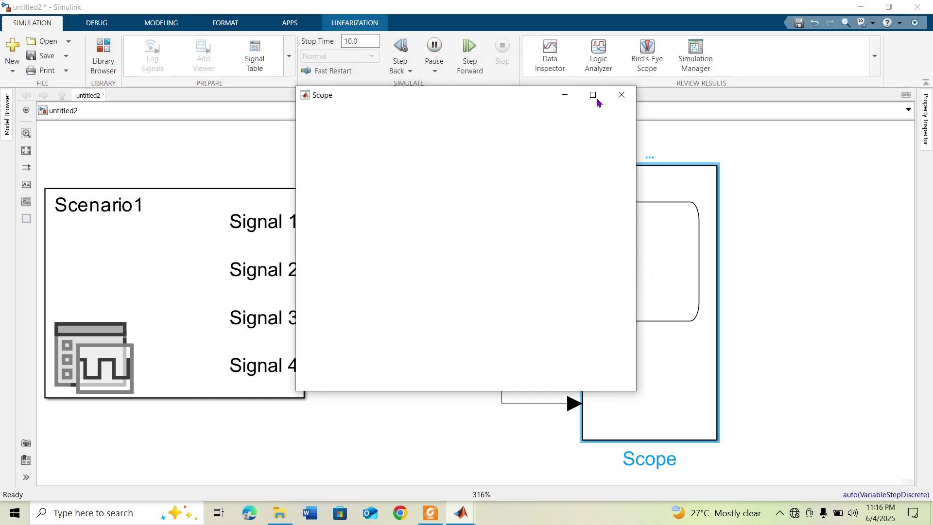
click(593, 95)
click(149, 38)
click(140, 66)
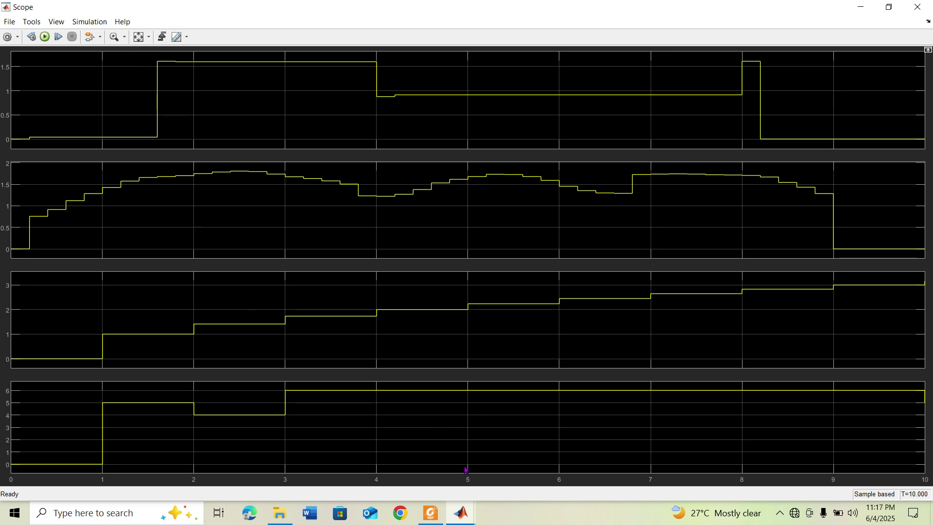
click(917, 8)
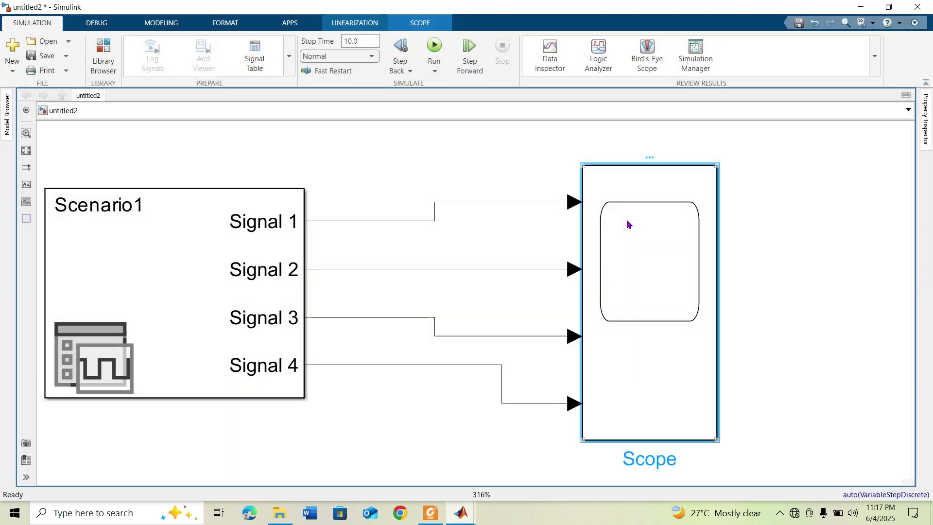
- Launch the Signal Editor, expand Scenario1, and plot Signal 1 with its data points
double_click(159, 289)
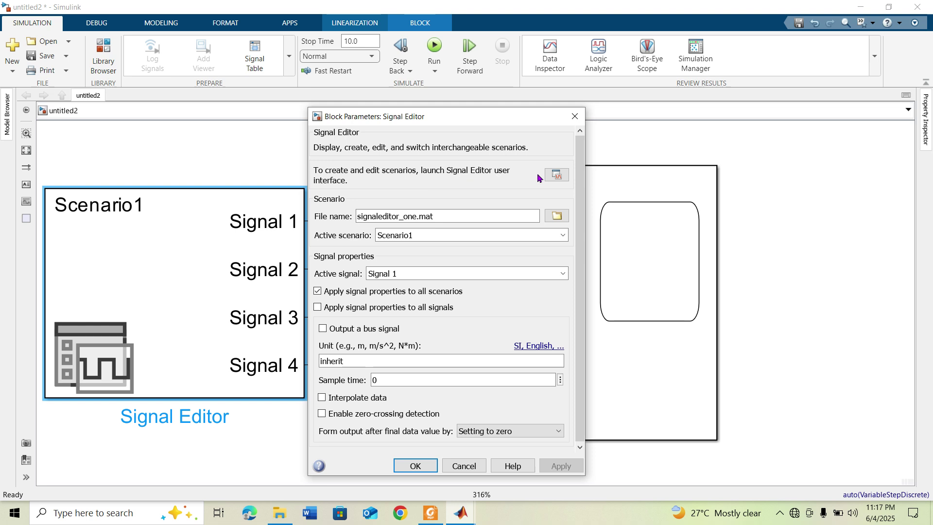
click(555, 177)
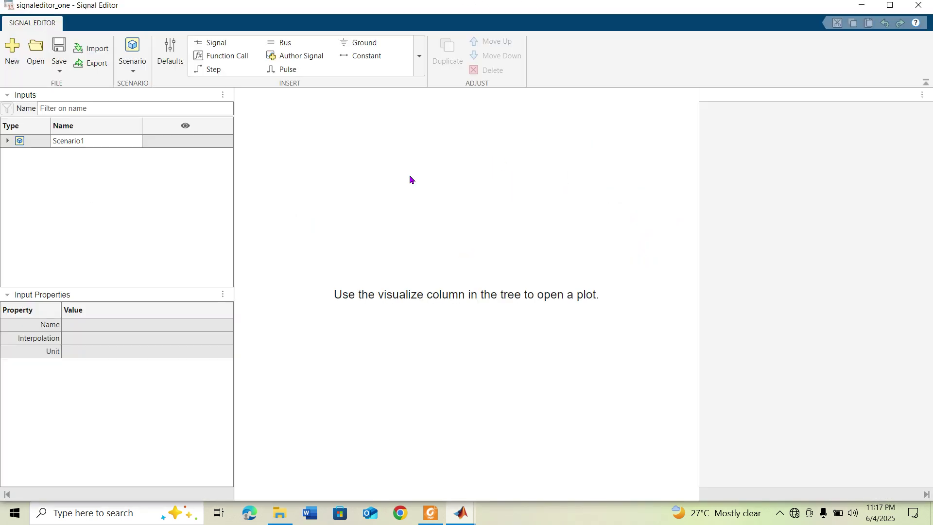
click(8, 142)
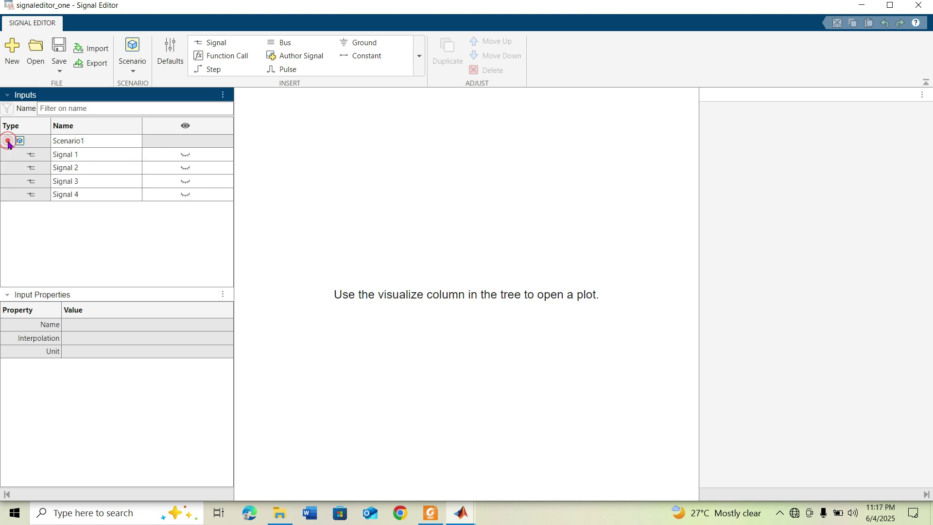
click(184, 156)
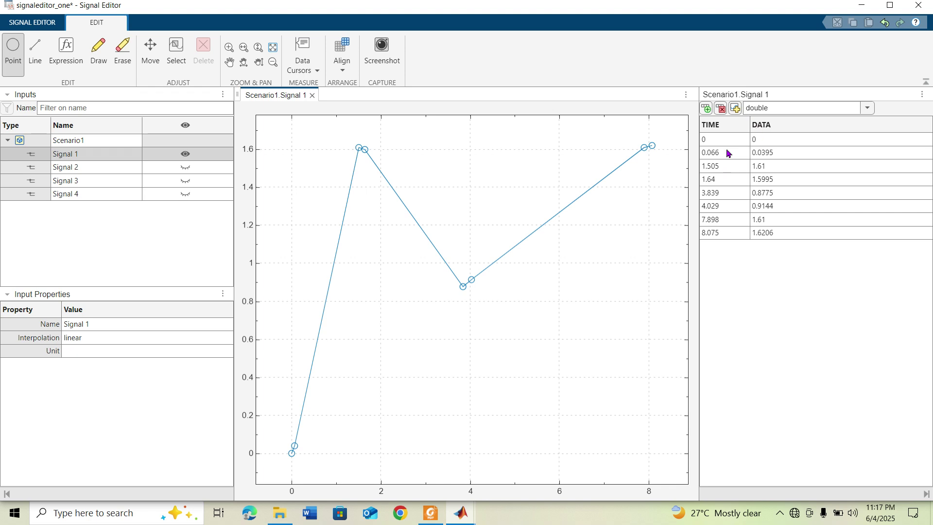
- Reopen the Scope to compare its first waveform with Signal 1, then close it
mouse_move(467, 517)
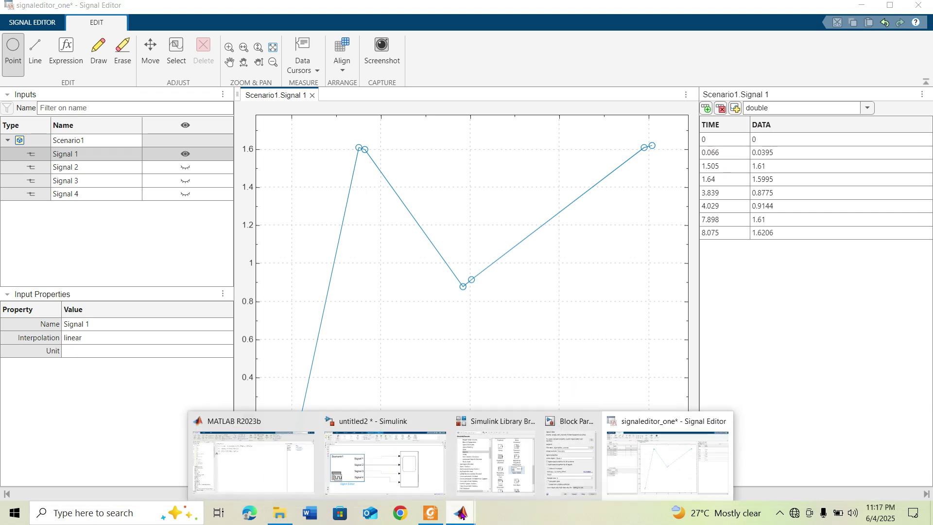
mouse_move(416, 465)
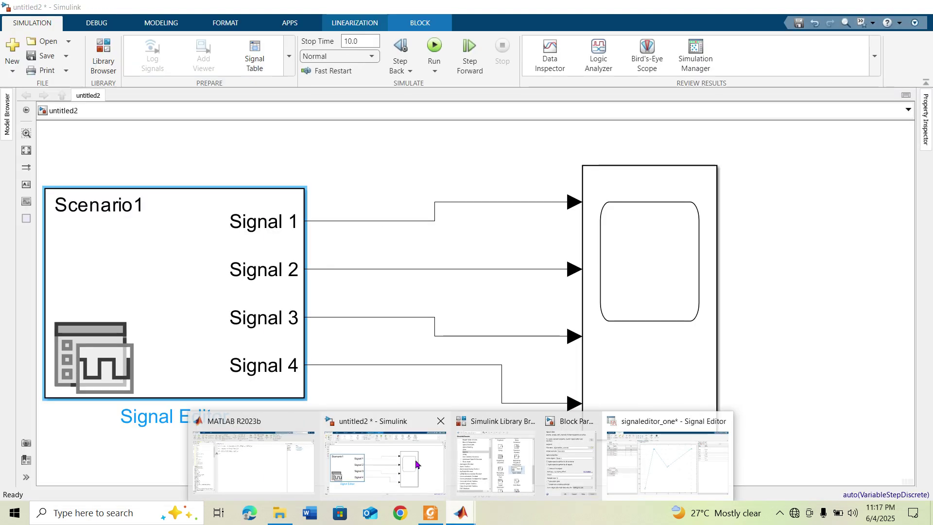
click(378, 463)
double_click(638, 311)
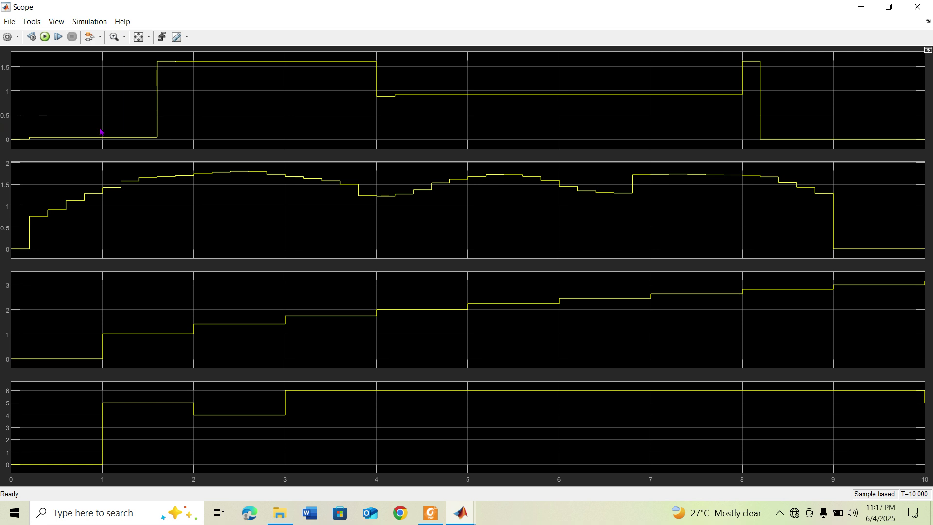
click(459, 514)
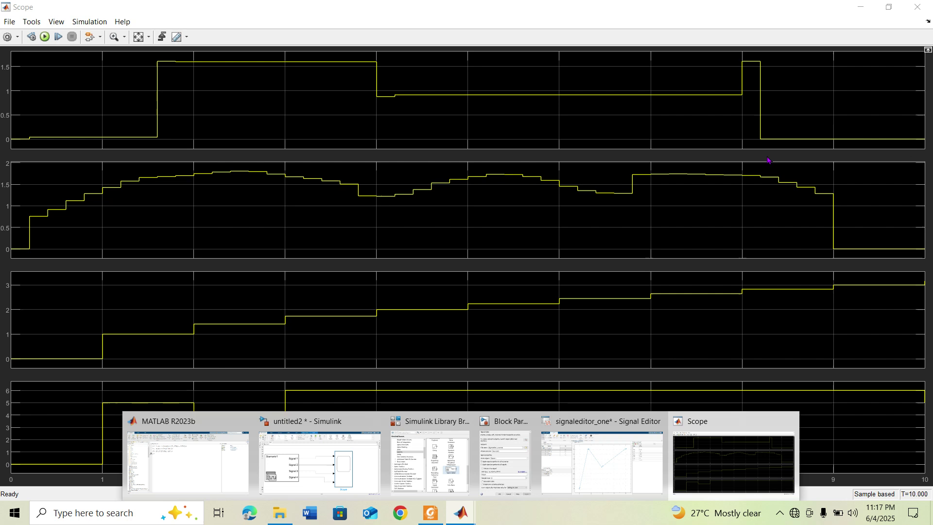
click(511, 225)
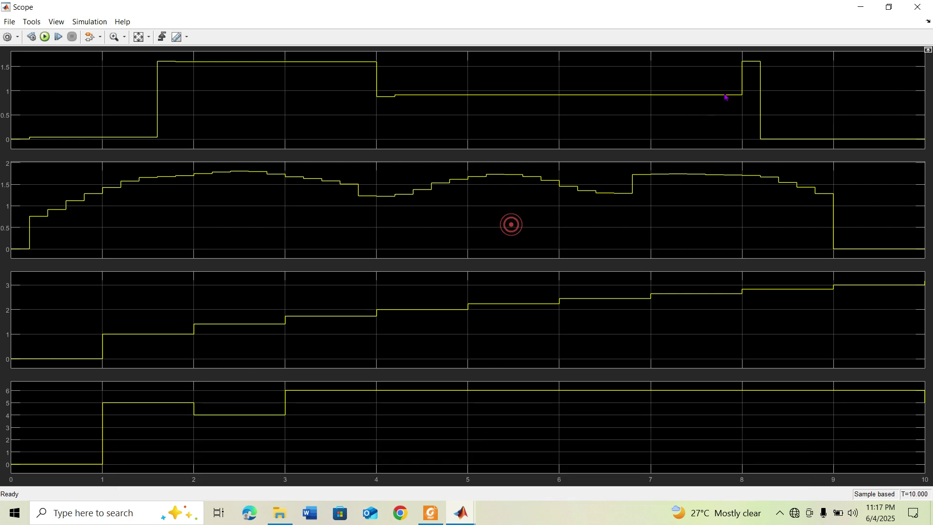
click(927, 6)
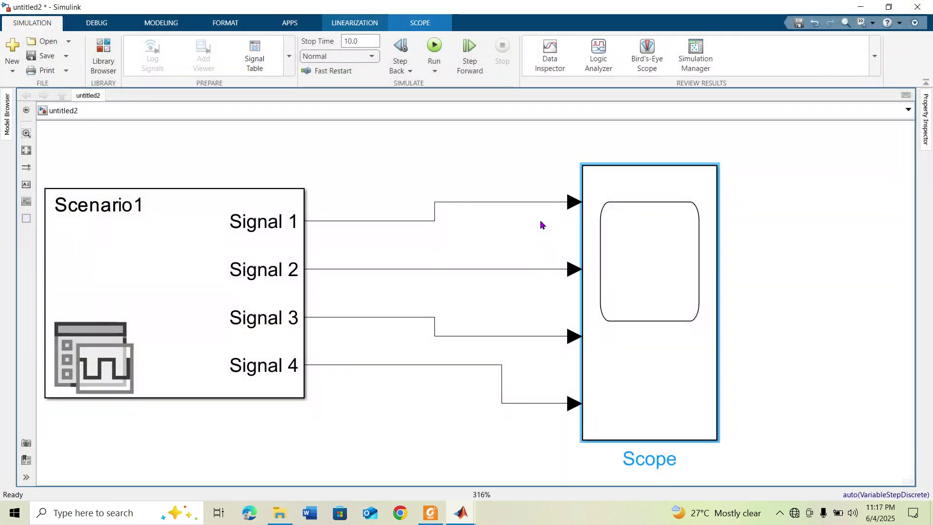